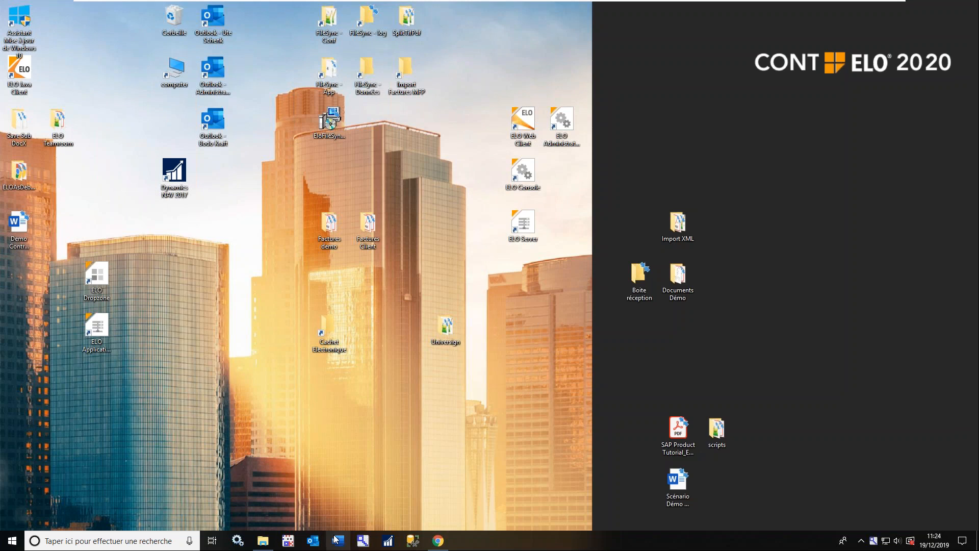
Switch to Chrome and sign in to the ELO web client by entering the account password
left_click(437, 540)
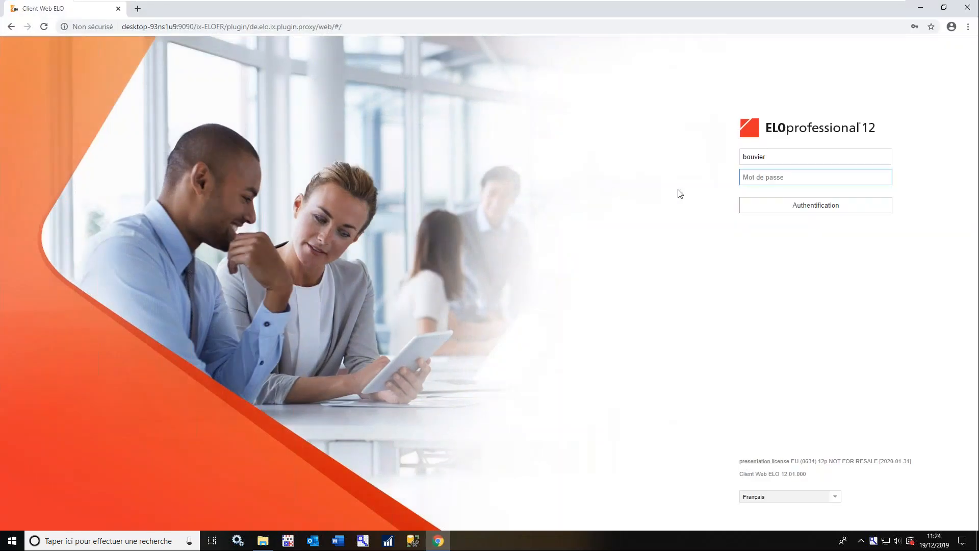
left_click(775, 180)
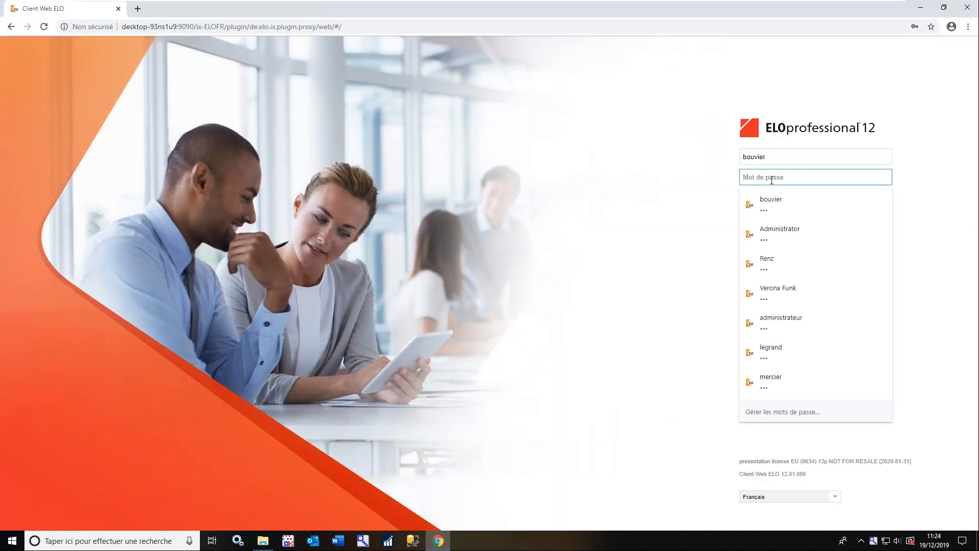
type("•••")
key("Return")
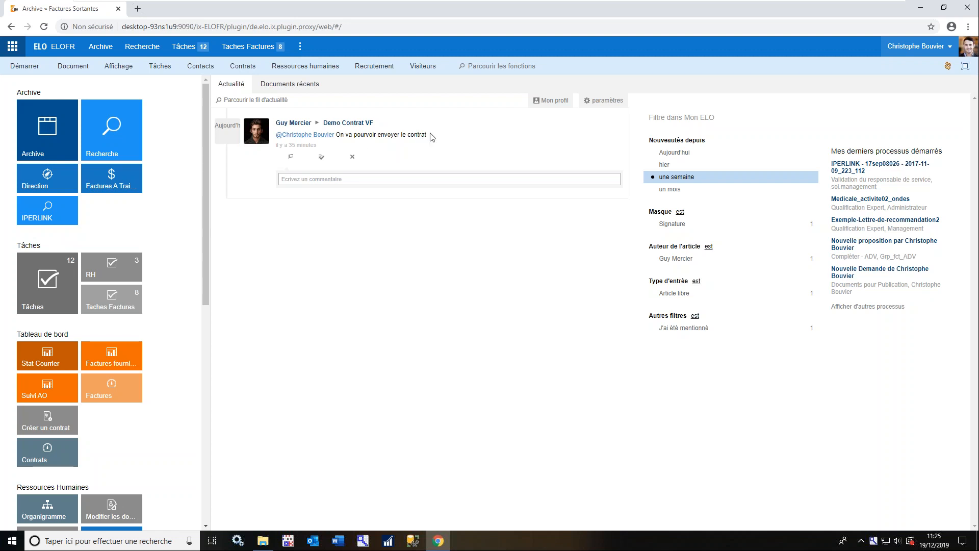
Open Demo Contrat VF from the Correspondance folder of the Société ABC client contract, under Suisse Telecom in the archive's Gestion de contrats
left_click(48, 134)
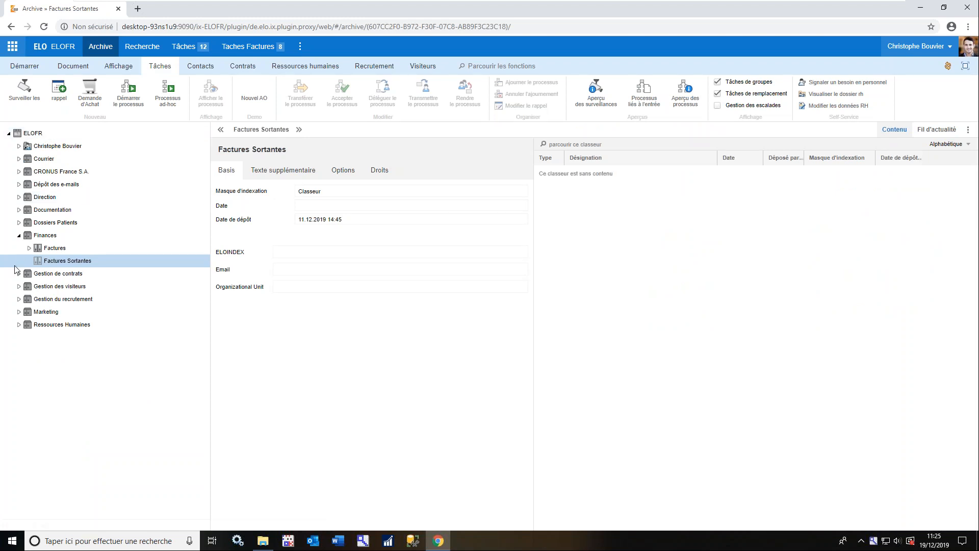
left_click(19, 274)
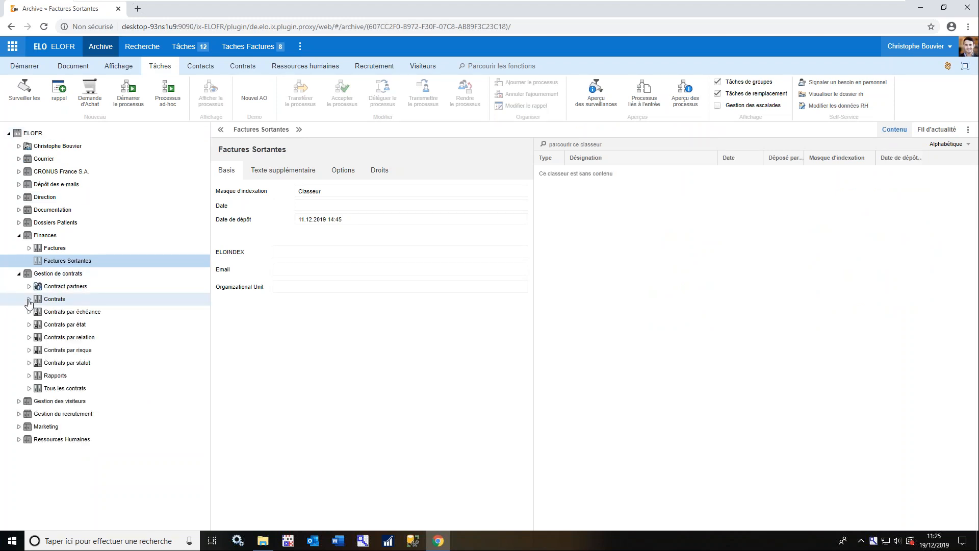
left_click(29, 299)
left_click(37, 300)
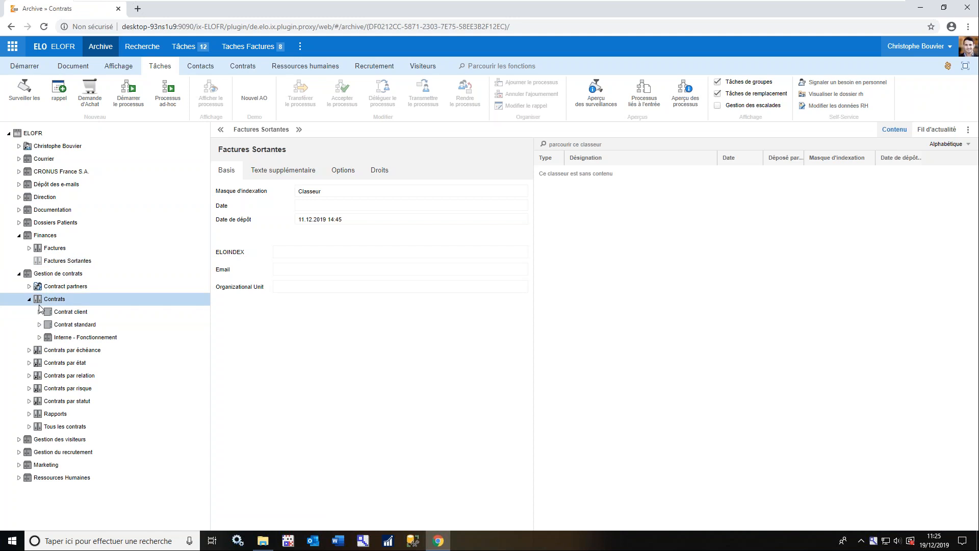
left_click(39, 312)
left_click(49, 325)
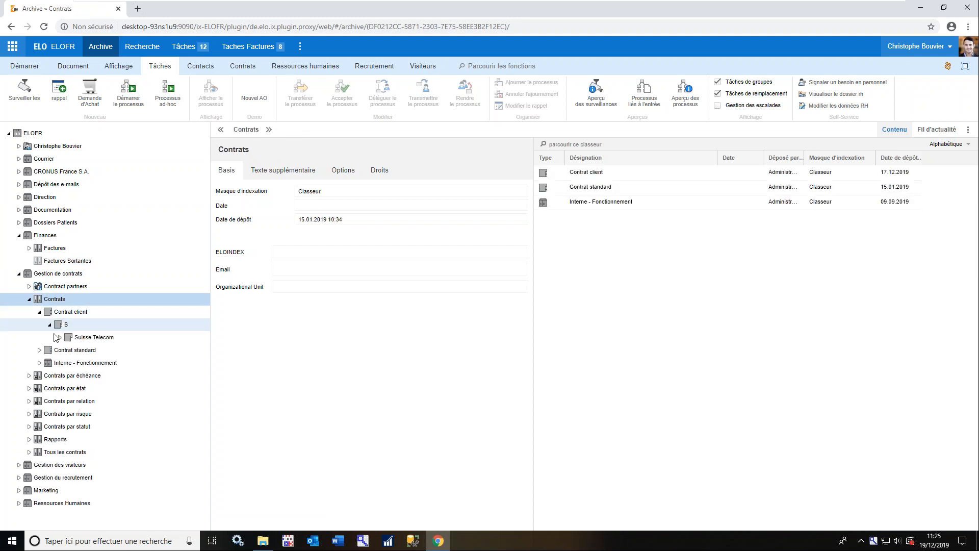
left_click(60, 337)
left_click(70, 350)
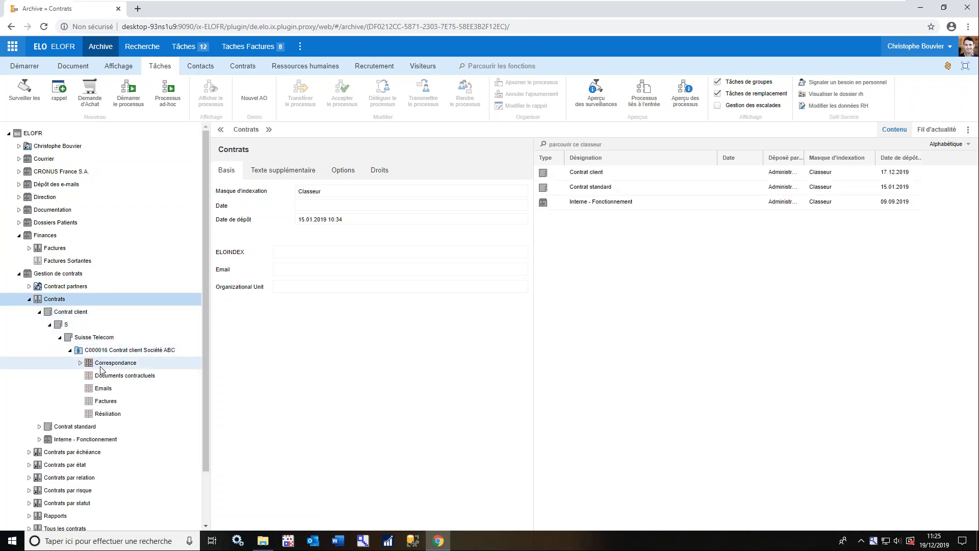
left_click(80, 363)
left_click(130, 375)
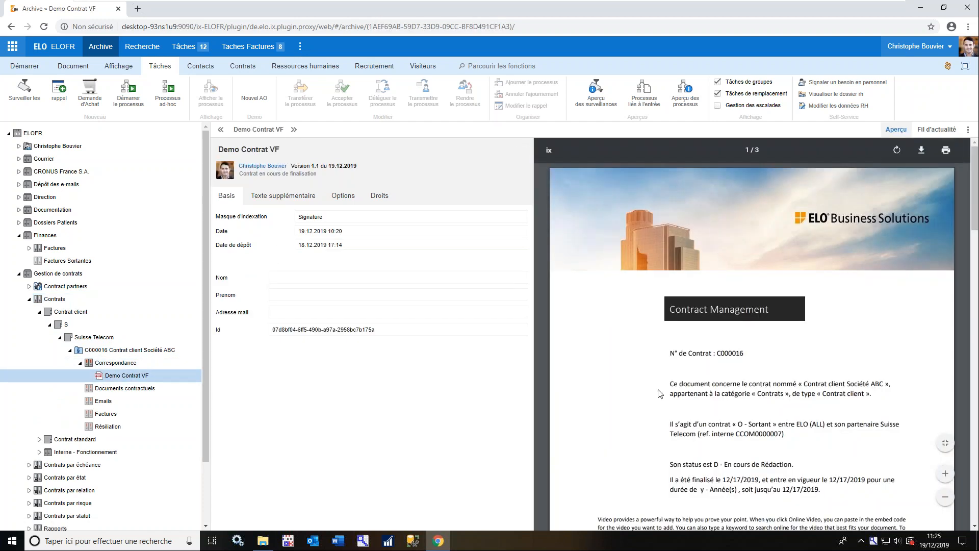
Open the Signature de contrat task at its Controle stage and examine the full process diagram through to FIN
left_click(195, 46)
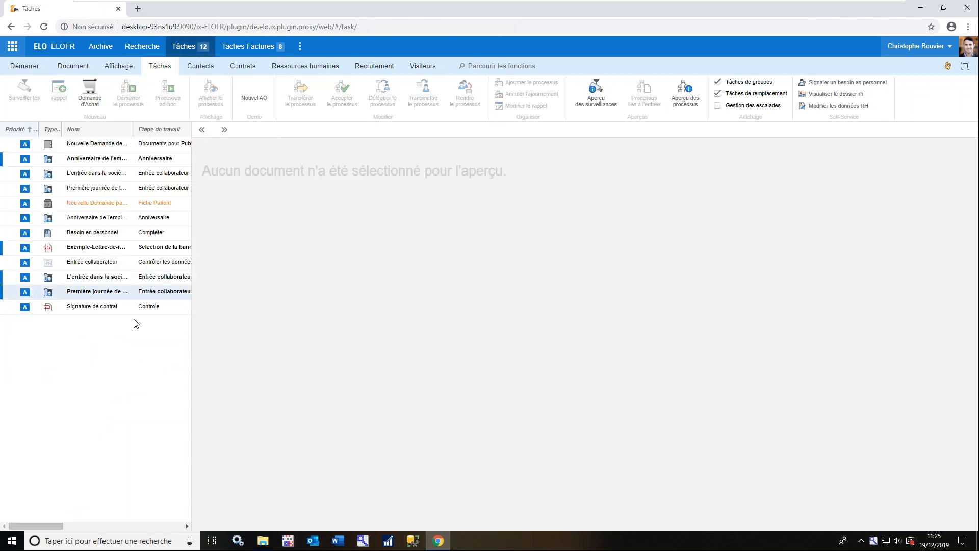
left_click(131, 310)
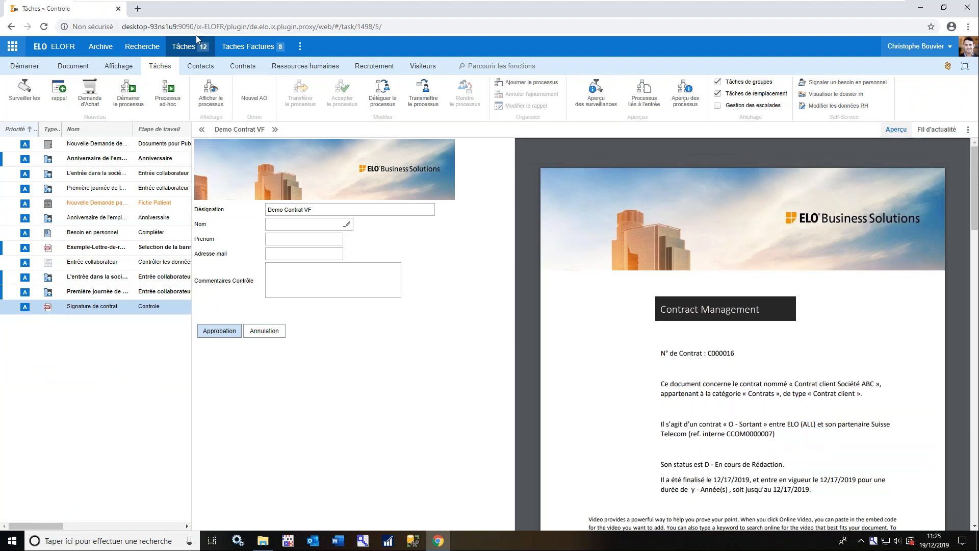
left_click(209, 90)
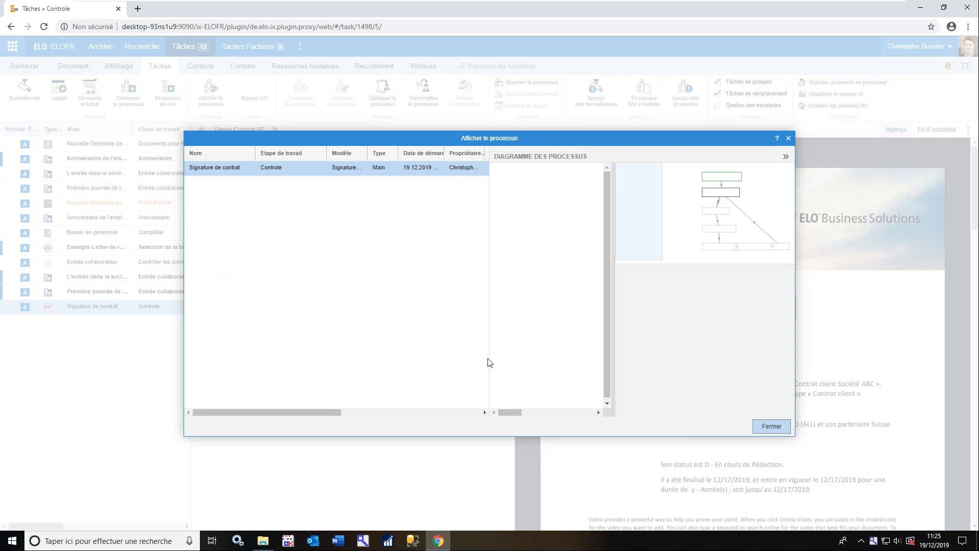
left_click_drag(490, 358, 249, 347)
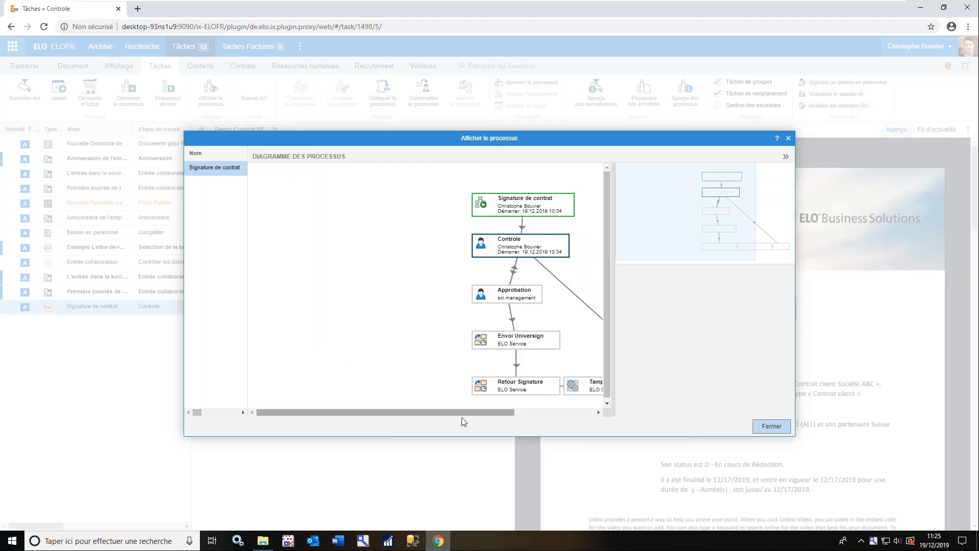
left_click_drag(459, 418, 531, 422)
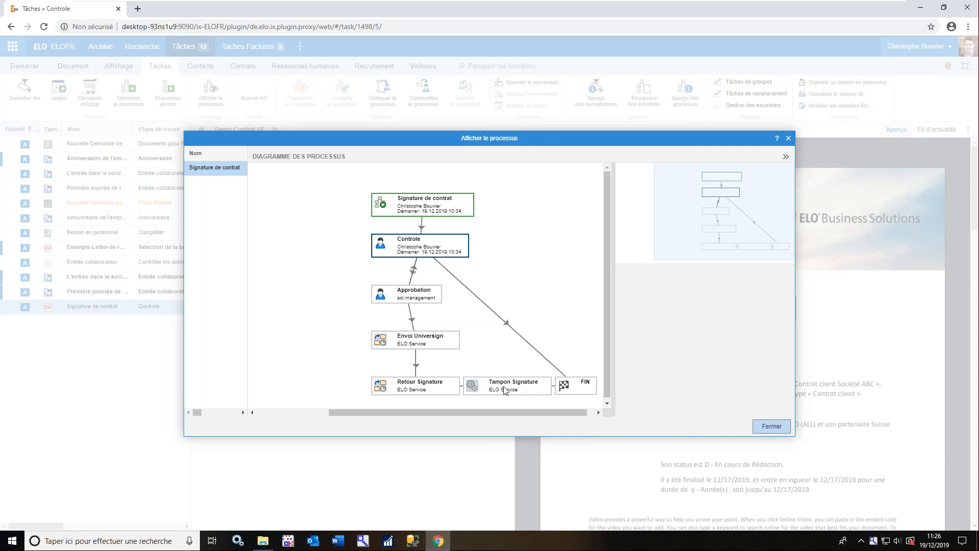
left_click(772, 427)
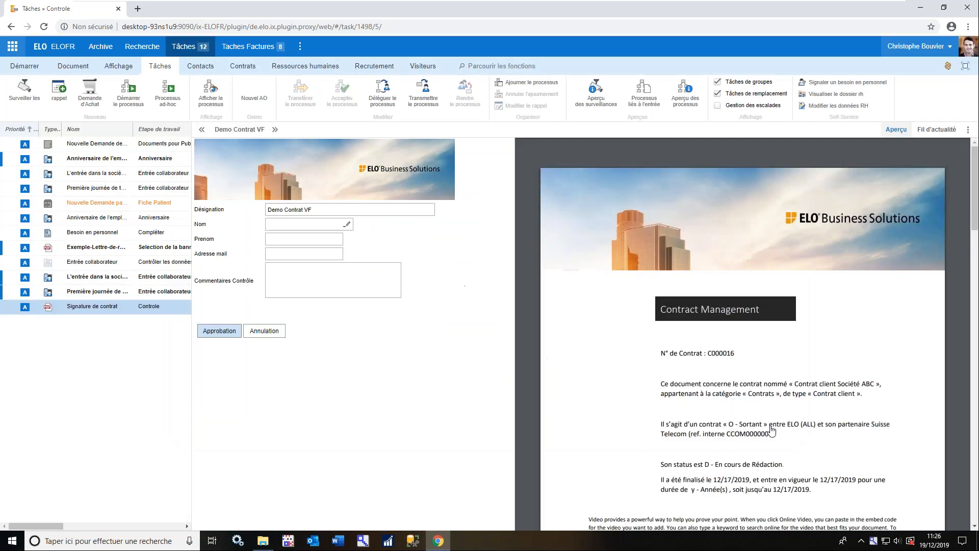
Look through the contract pages and fill in the signatory's last name, first name and e-mail by choosing the suggested contact
left_click(312, 228)
scroll(727, 303, "down", 15)
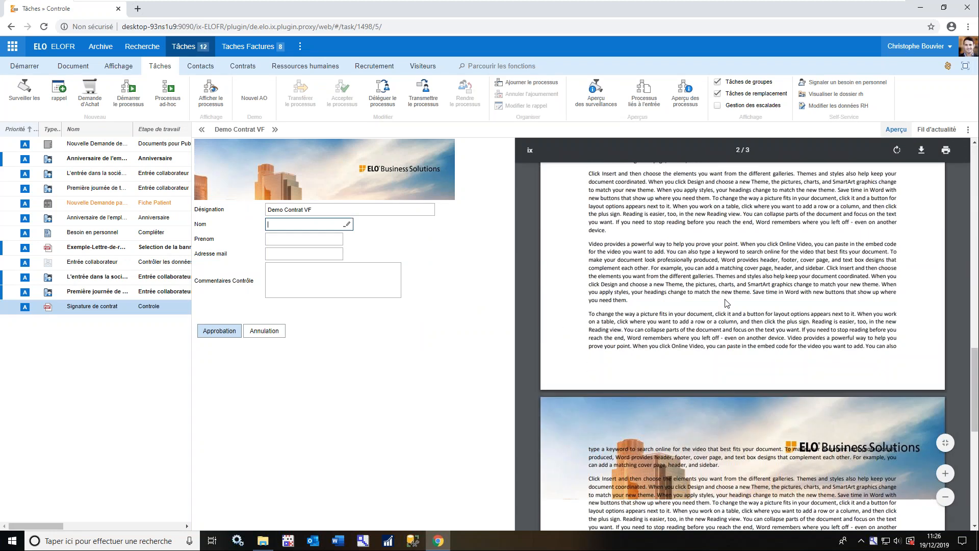
scroll(727, 302, "down", 1)
scroll(772, 360, "up", 10)
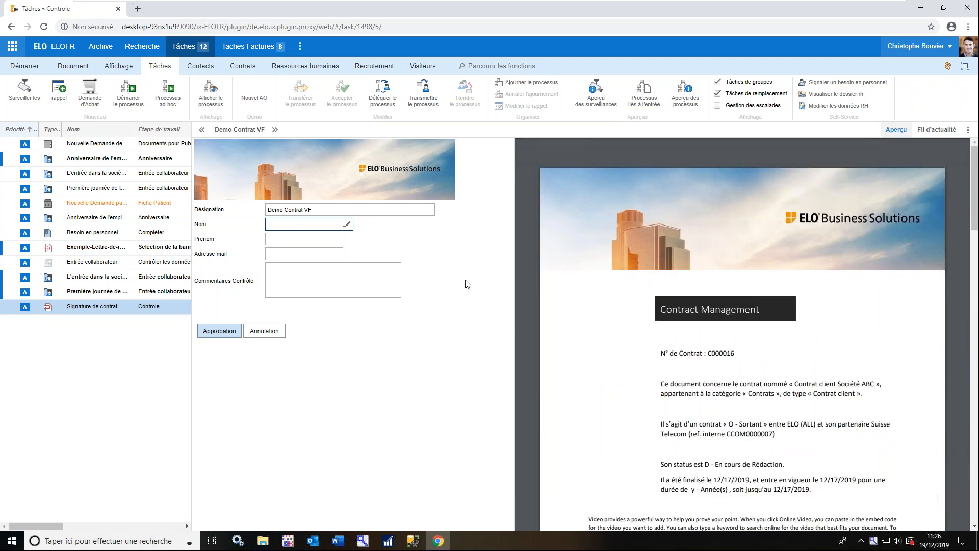
type("mel")
key("Down")
key("Return")
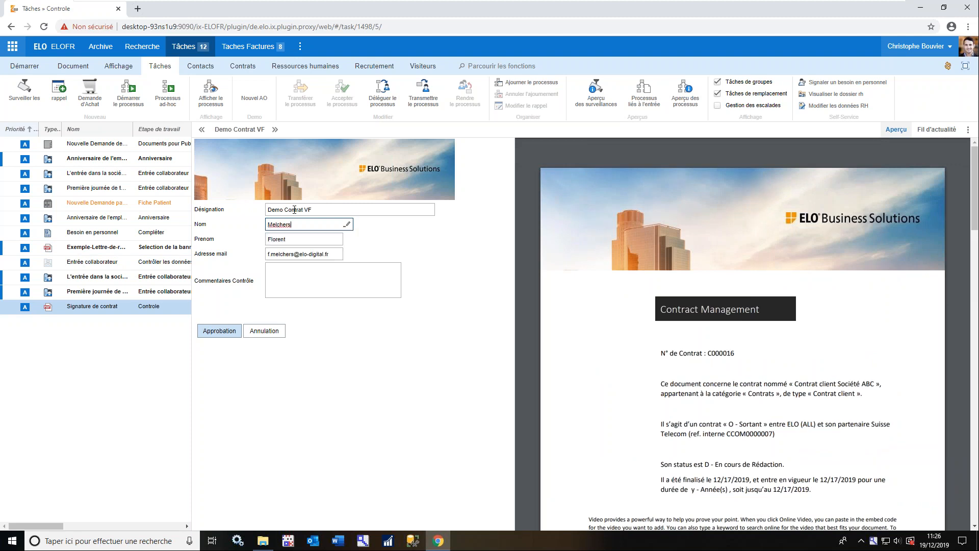
Enter the control comment "Peux-tu envoyer ce contrat pour signature ?" and forward the contract for Approbation
left_click(342, 283)
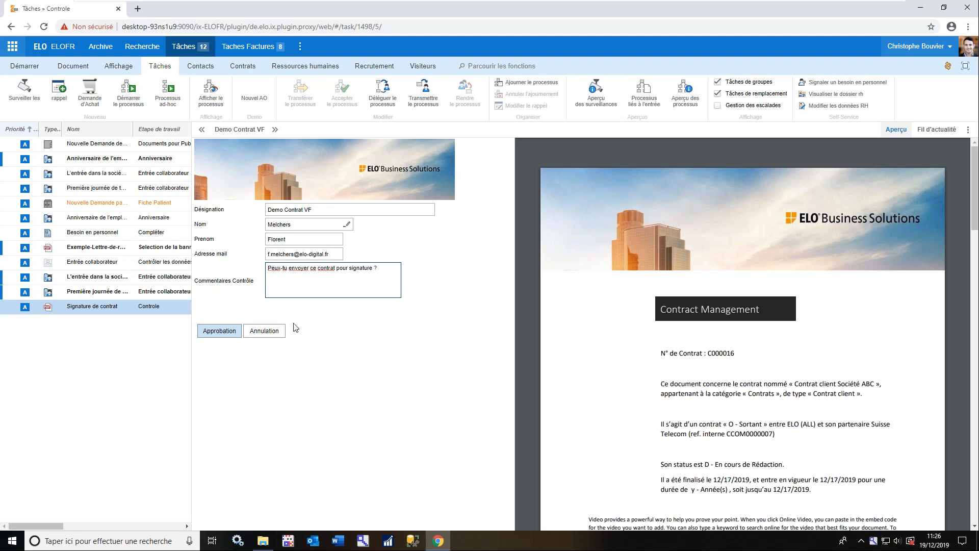
left_click(219, 331)
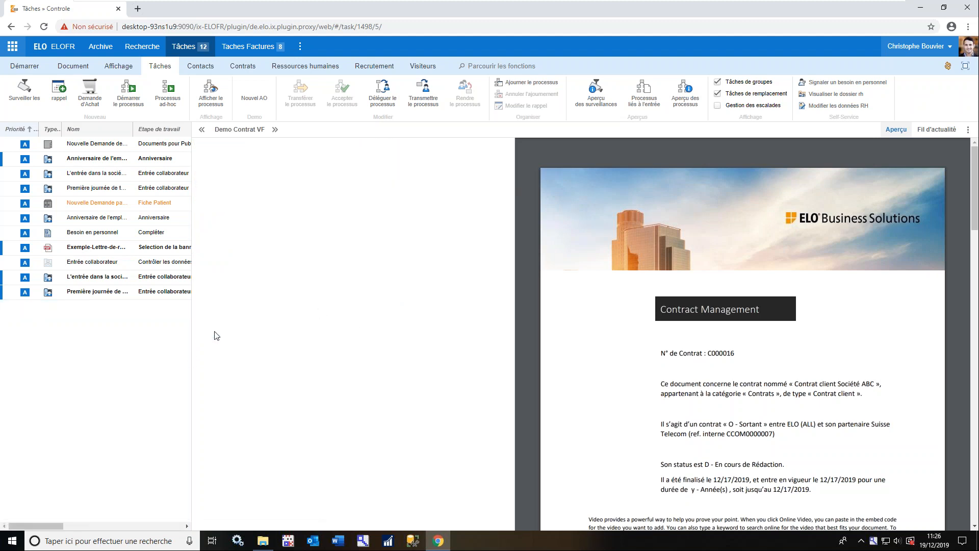
Switch to another user's account with its saved credentials and refresh that account's task list
left_click(923, 46)
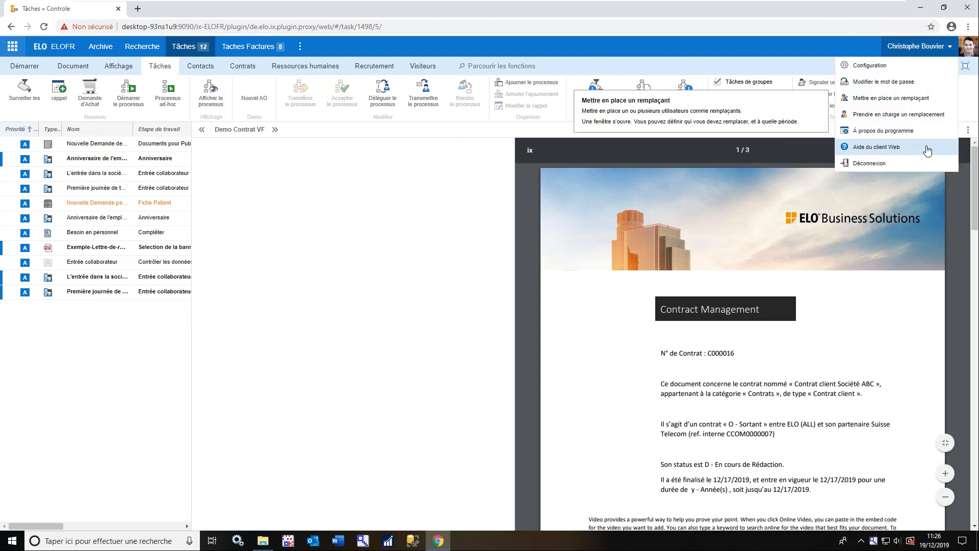
left_click(911, 161)
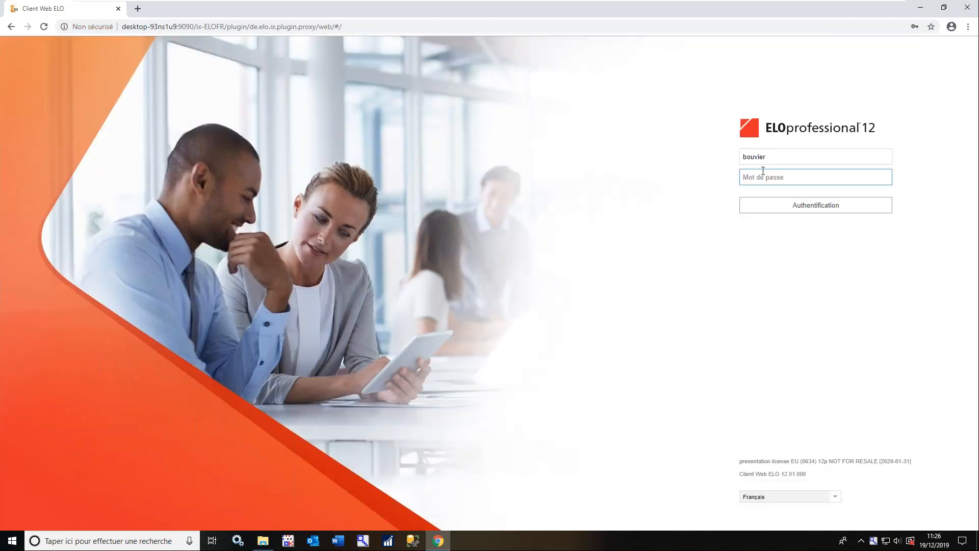
left_click(769, 159)
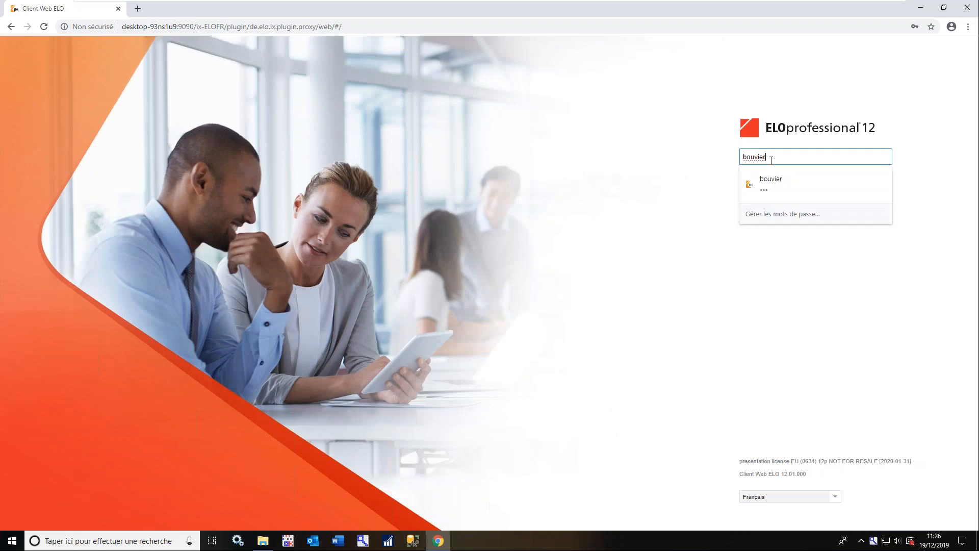
type("merci")
key("Down")
key("Return")
left_click(852, 203)
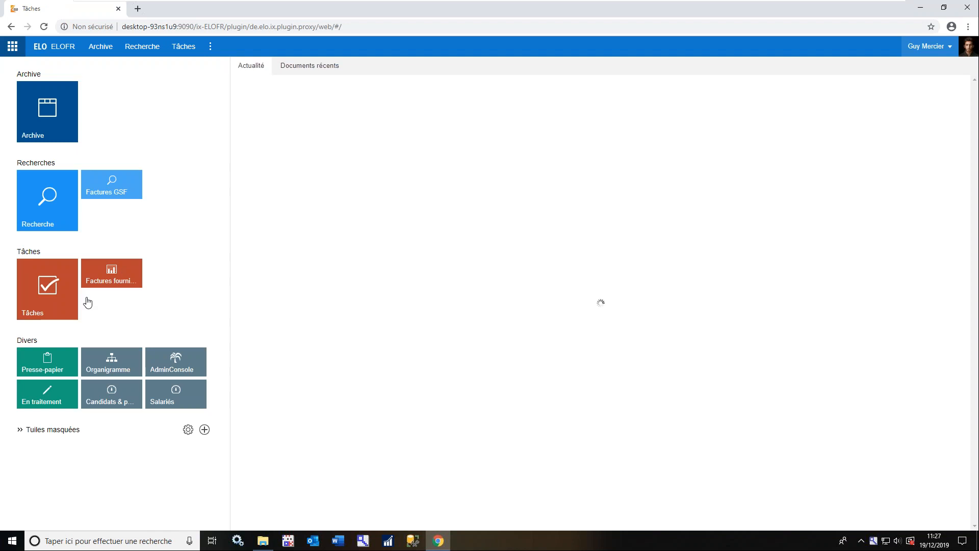
left_click(49, 309)
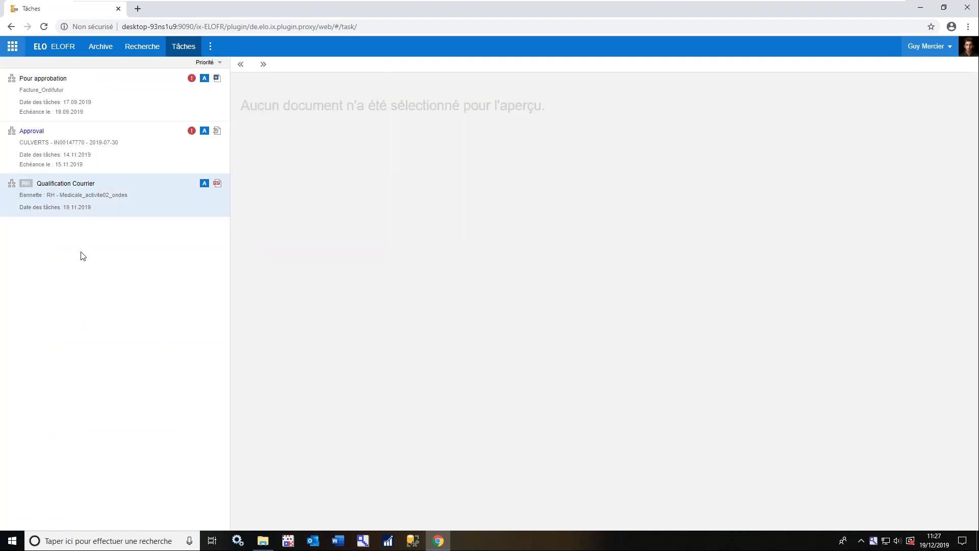
key("F5")
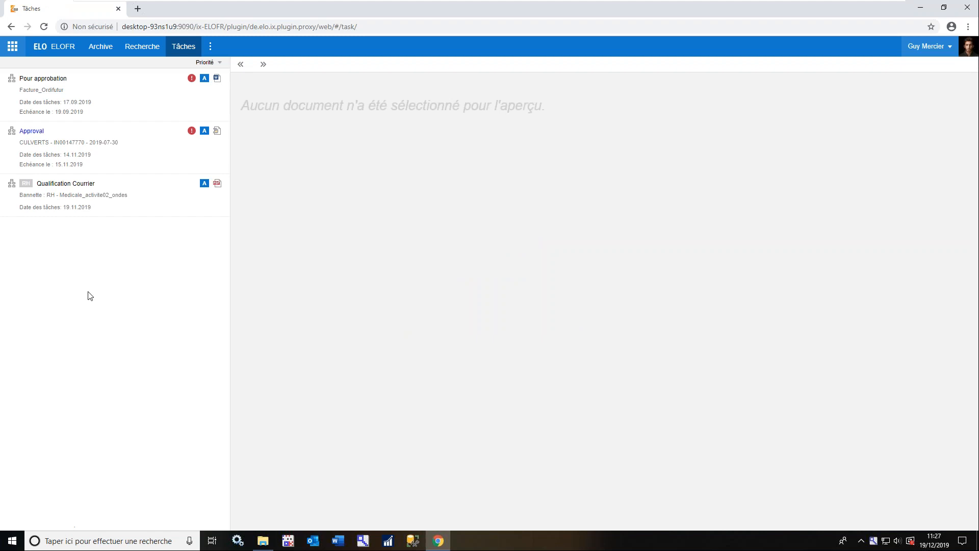
Log out of the second account and sign back in with the original user's saved credentials
left_click(932, 49)
left_click(905, 163)
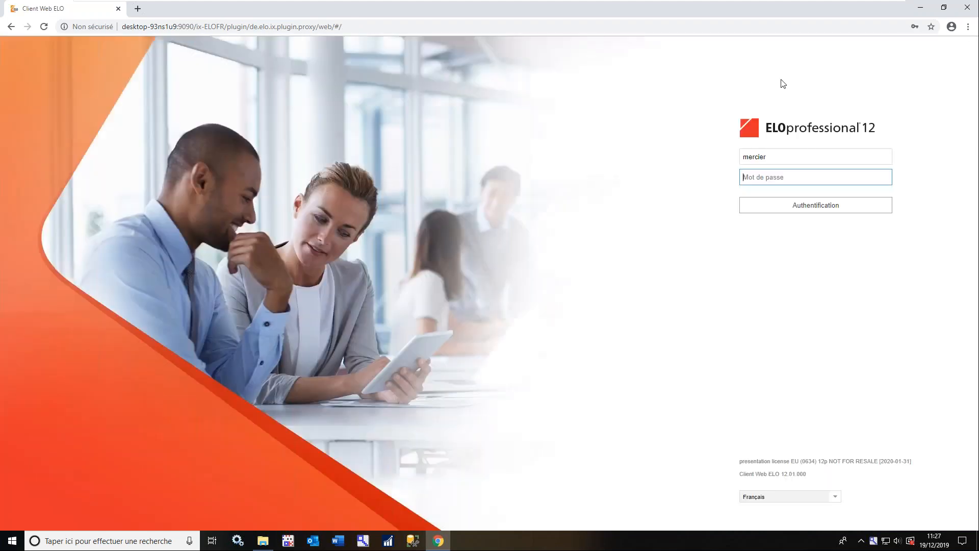
left_click(812, 157)
double_click(812, 158)
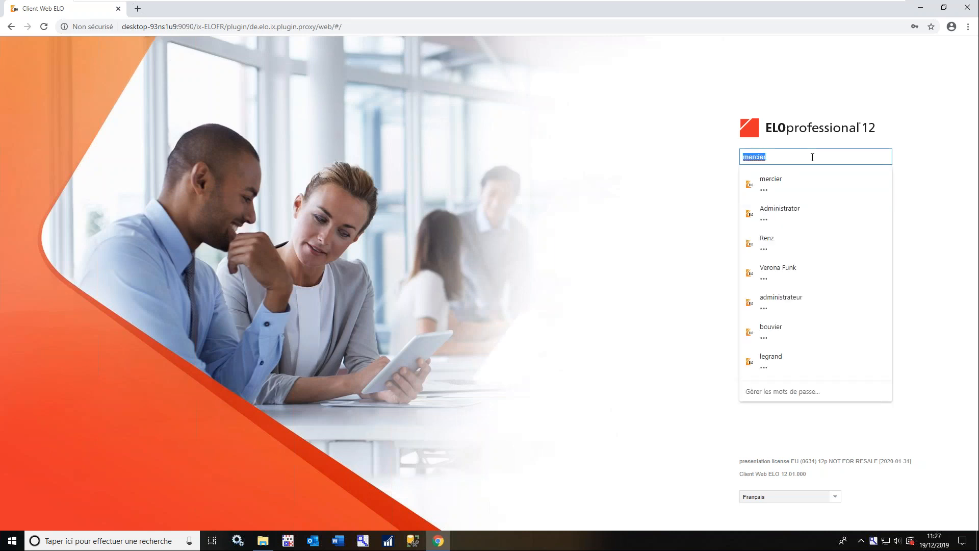
left_click(793, 329)
left_click(806, 206)
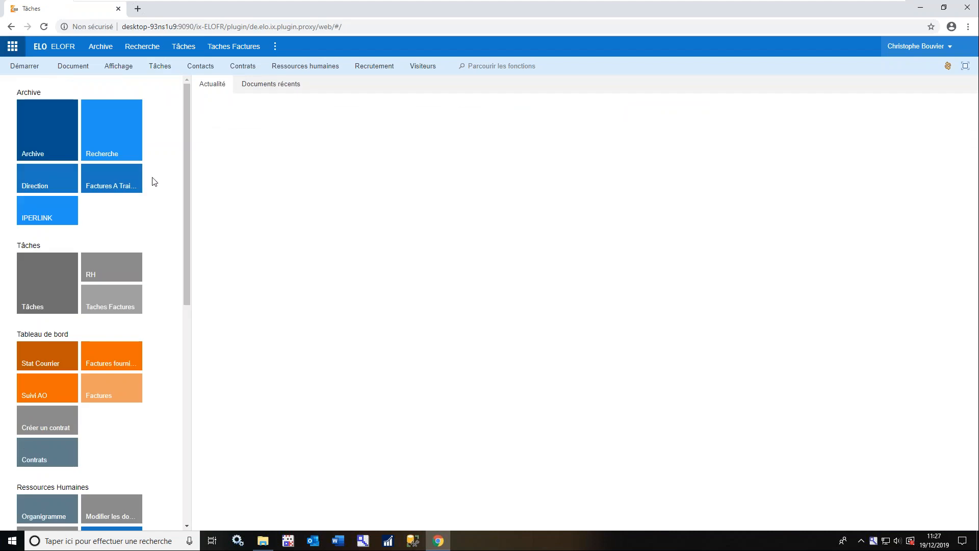
Open the Signature de contrat task at its Approbation stage and accept the process for editing
left_click(81, 289)
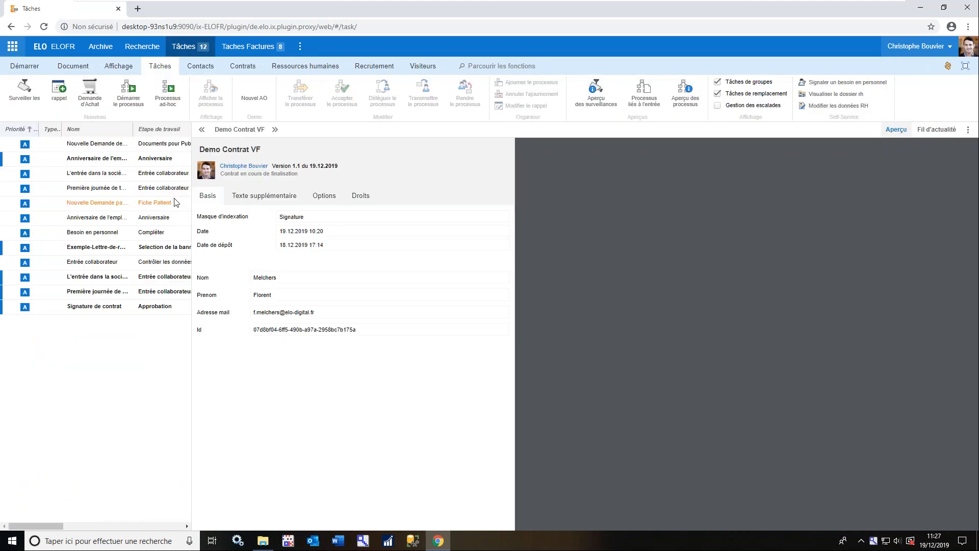
left_click(171, 306)
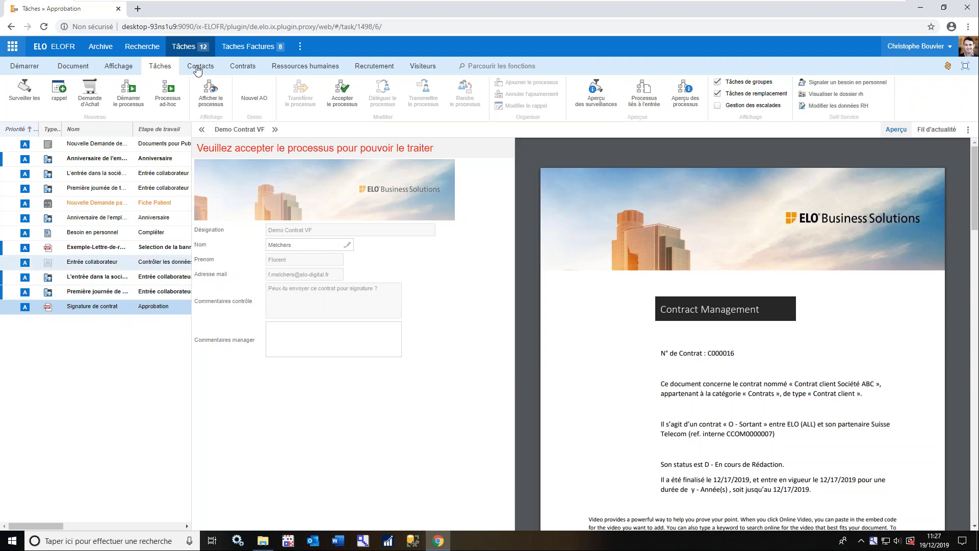
right_click(146, 310)
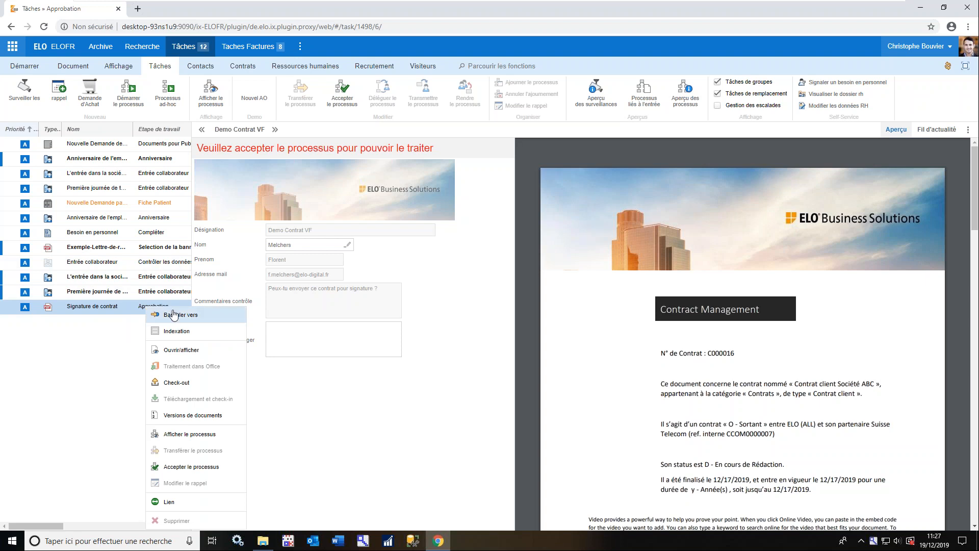
left_click(172, 465)
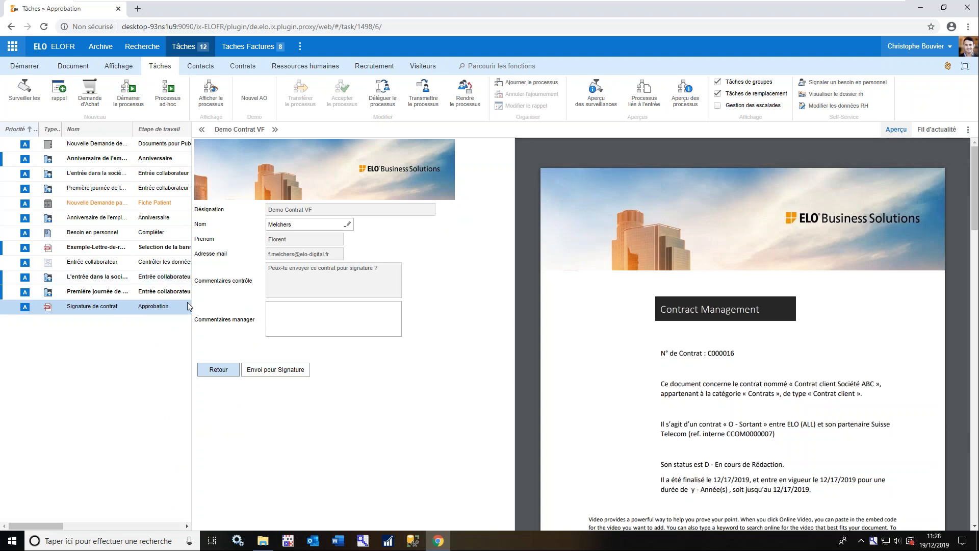
Enter the manager comment "Contrat envoyé" and send the contract for signature
left_click(292, 315)
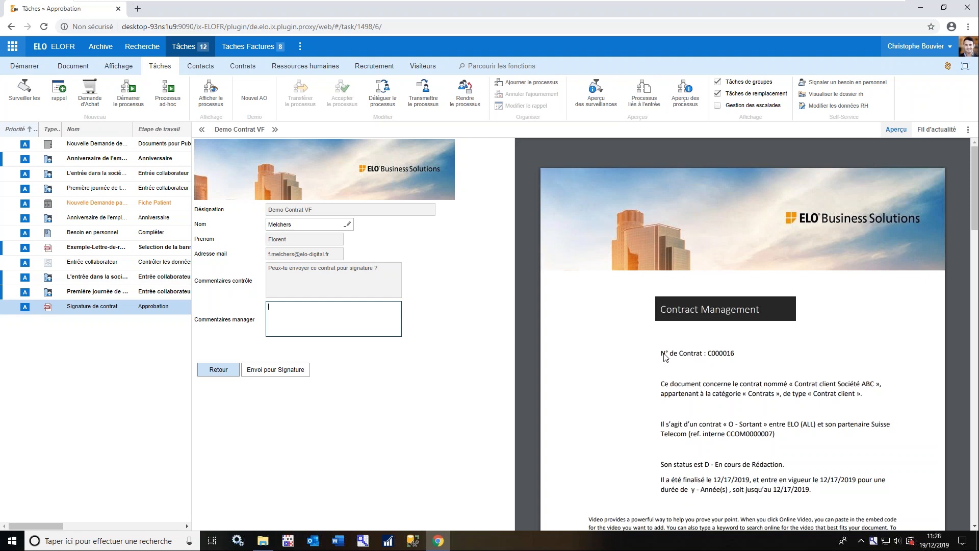
mouse_move(568, 351)
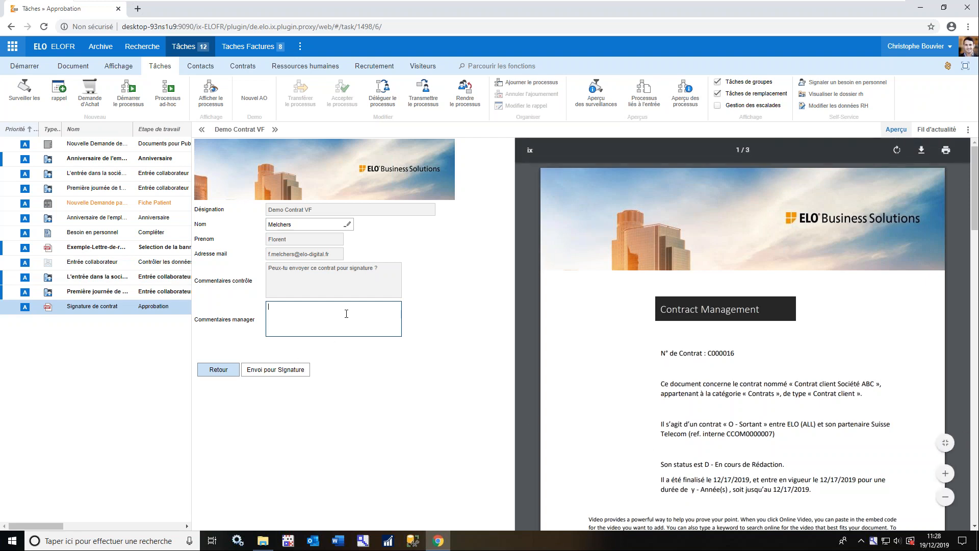
type("Contrat envoyé")
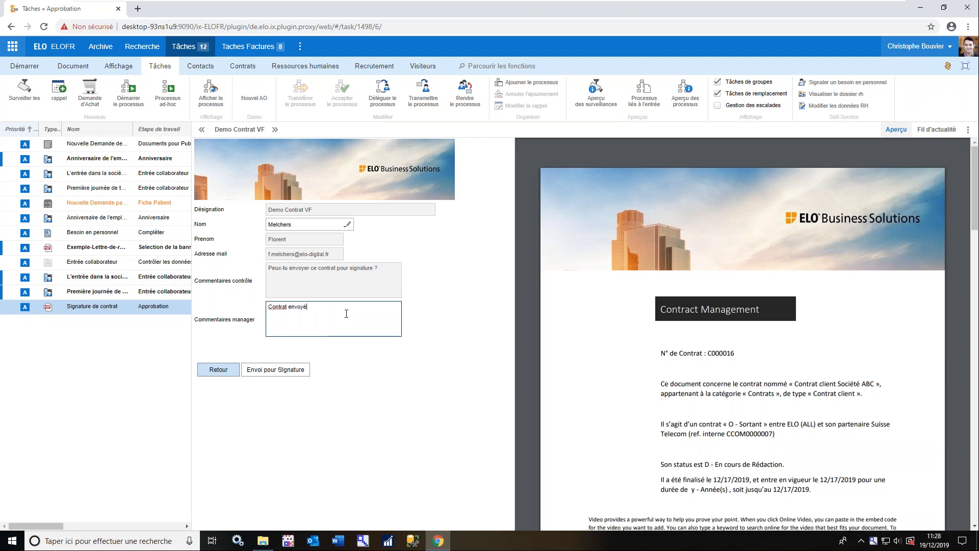
left_click(280, 373)
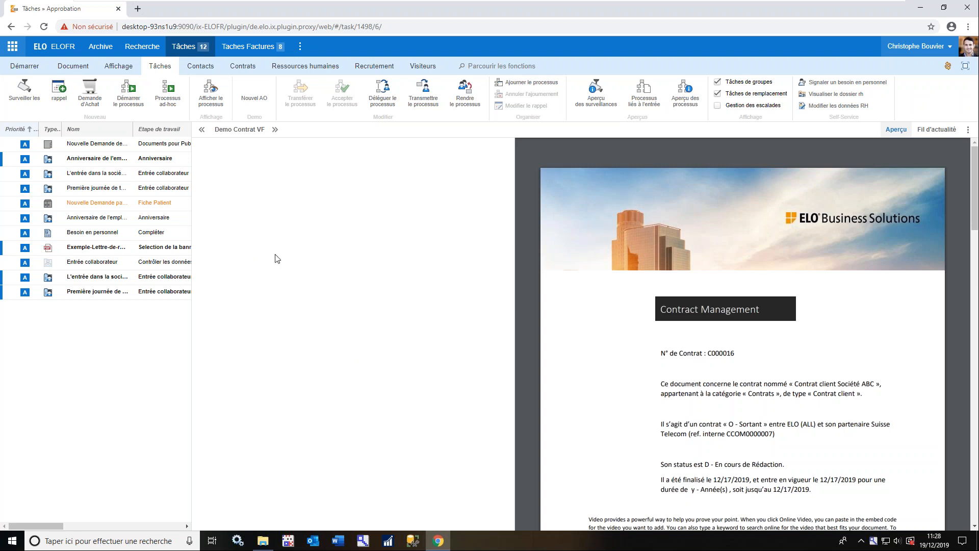
Open Demo Contrat VF in the archive under Gestion de contrats, Contrats, Contrat client, S, Suisse Telecom, Contrat client Société ABC, Correspondance
left_click(103, 47)
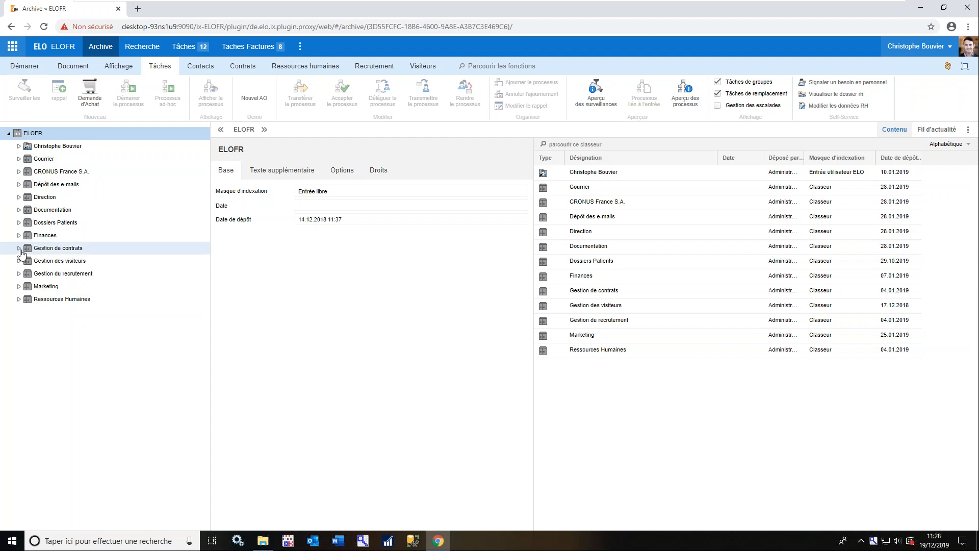
left_click(19, 248)
left_click(29, 273)
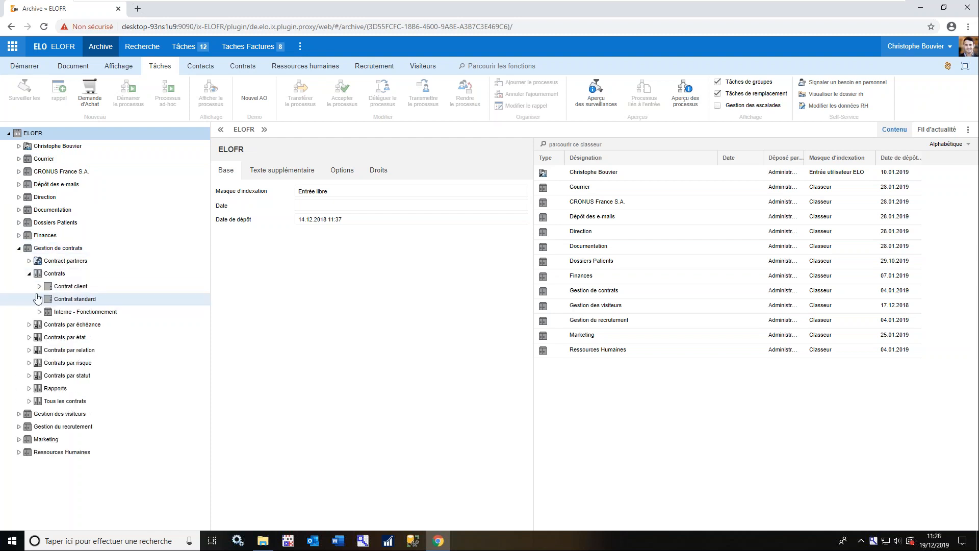
left_click(40, 286)
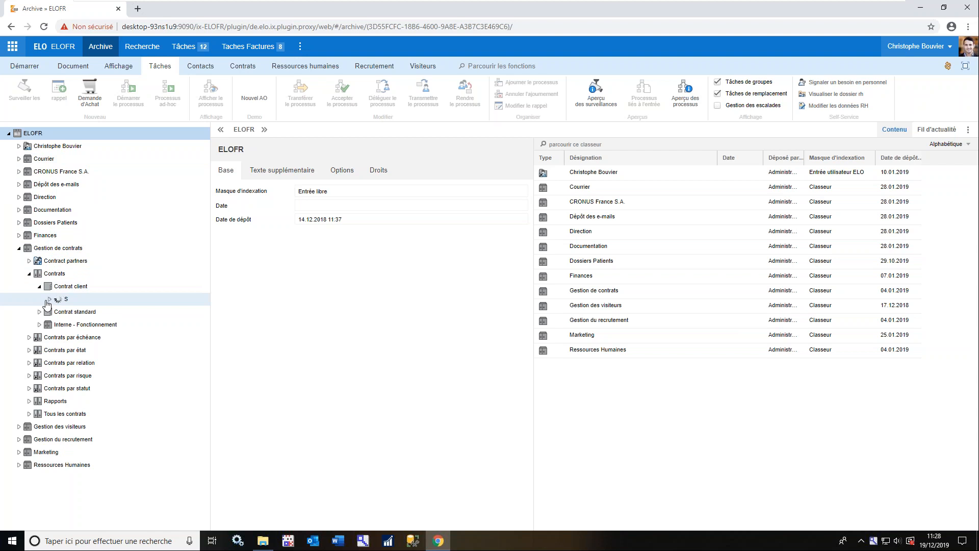
left_click(49, 299)
left_click(59, 312)
left_click(70, 324)
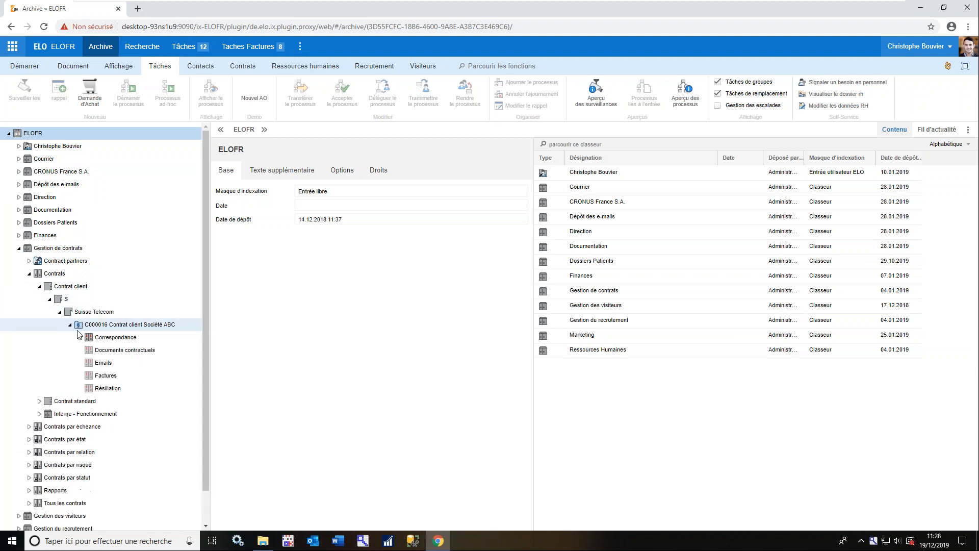
left_click(80, 337)
left_click(122, 349)
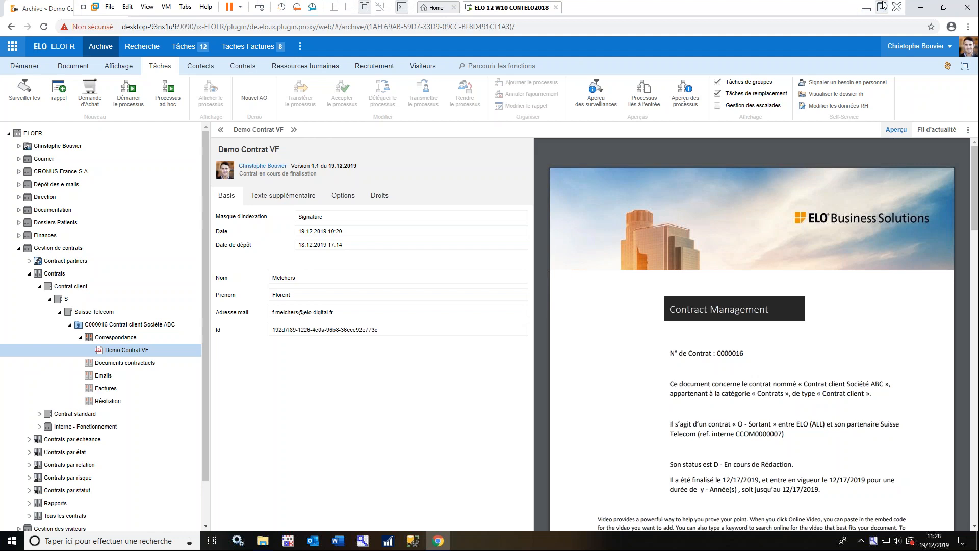
Switch to Outlook on the host computer, open the newest signing invitation from Signature Service and follow its link to the documents
left_click(885, 5)
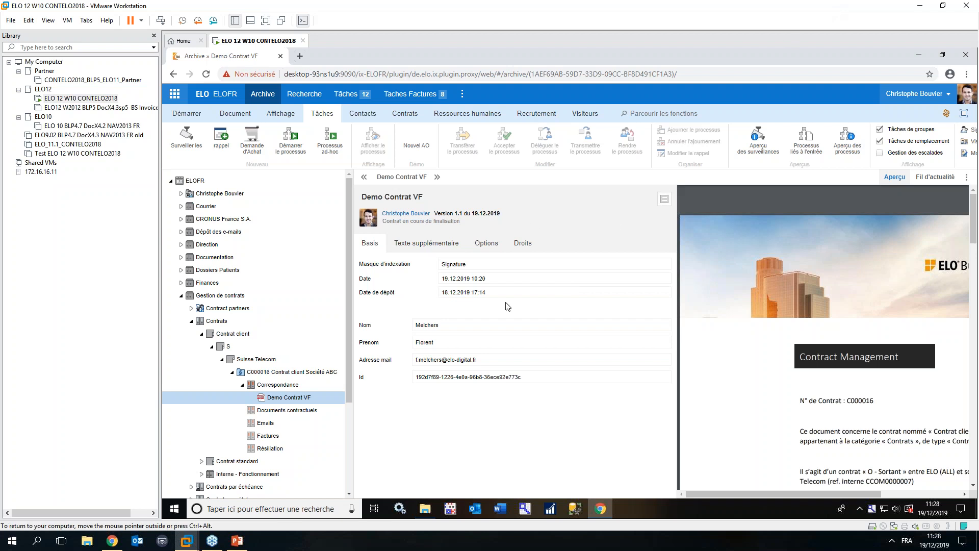
left_click(114, 541)
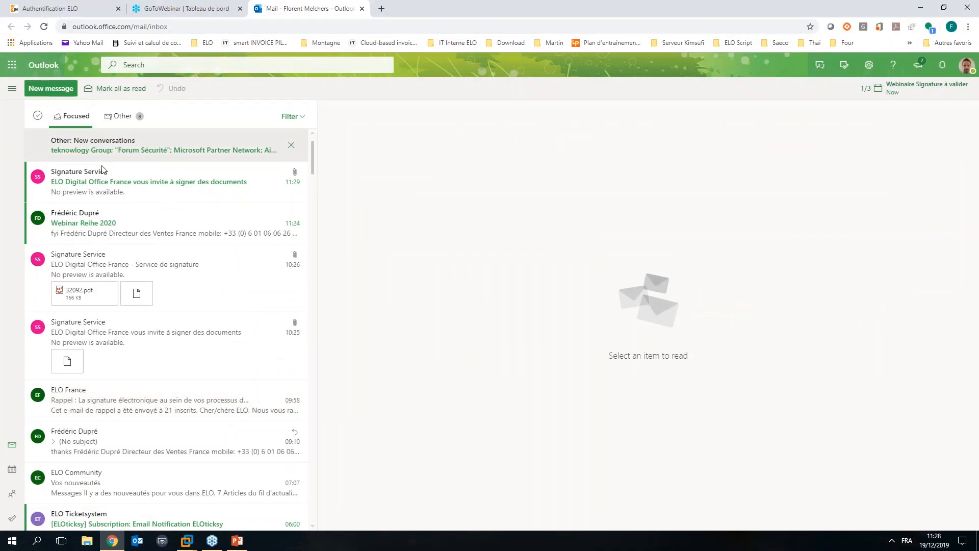
left_click(135, 195)
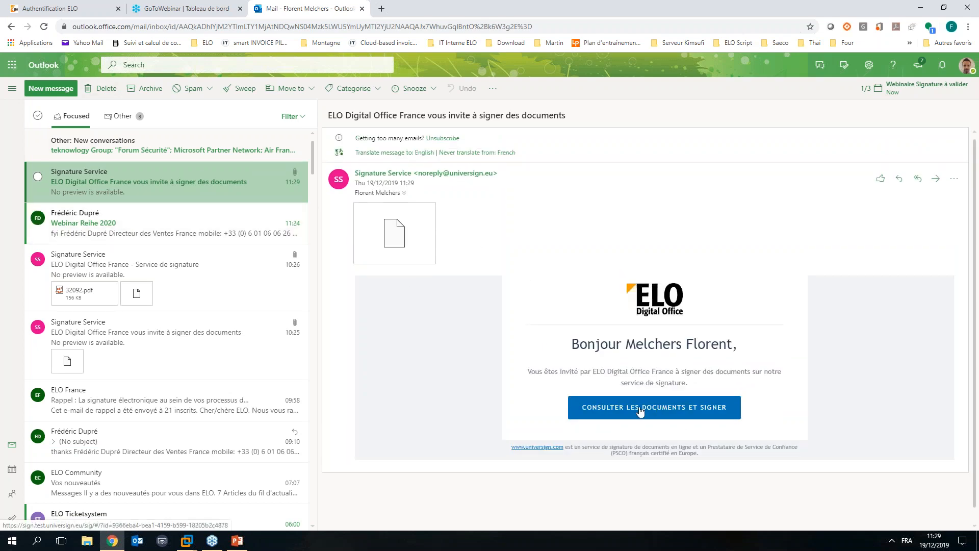
left_click(675, 411)
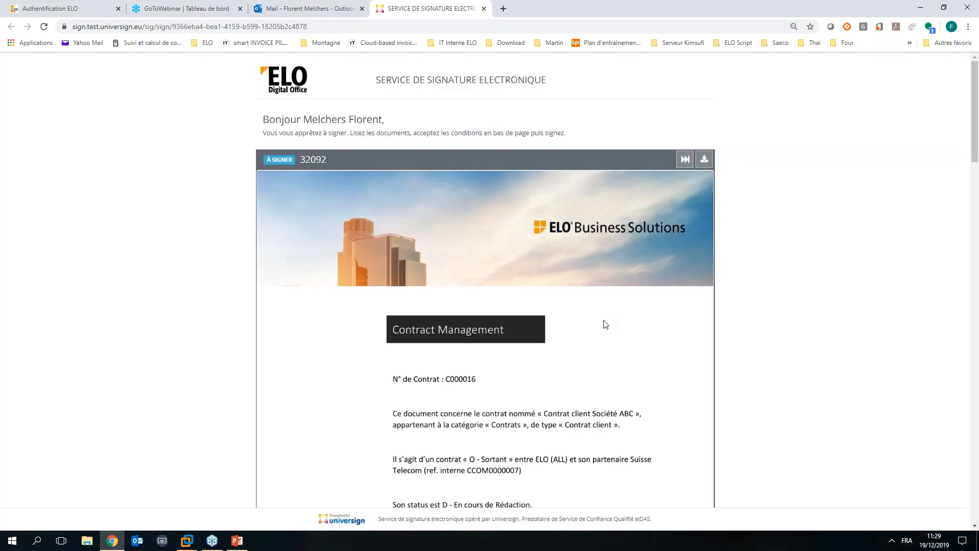
Read through the contract on the signature page and accept the 3-page document
scroll(605, 324, "down", 3)
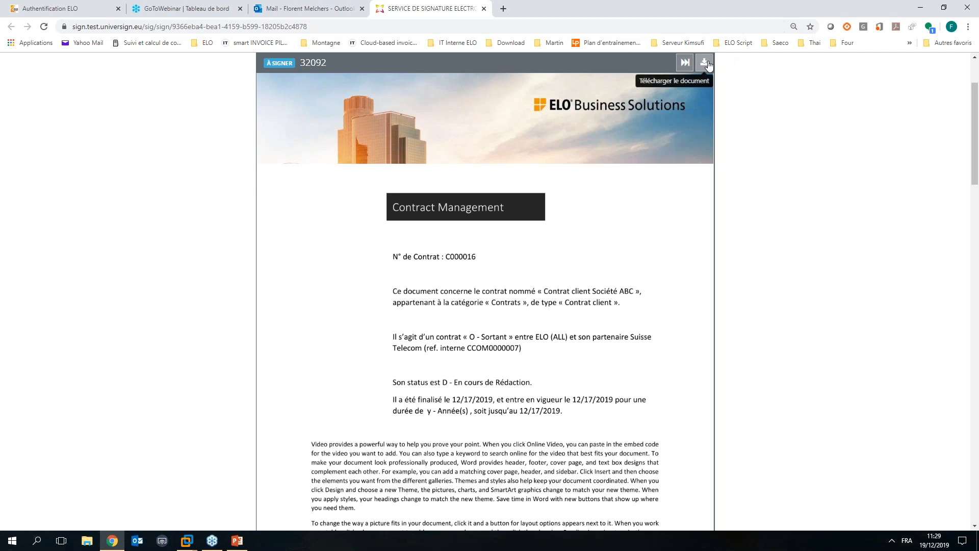
scroll(606, 235, "down", 15)
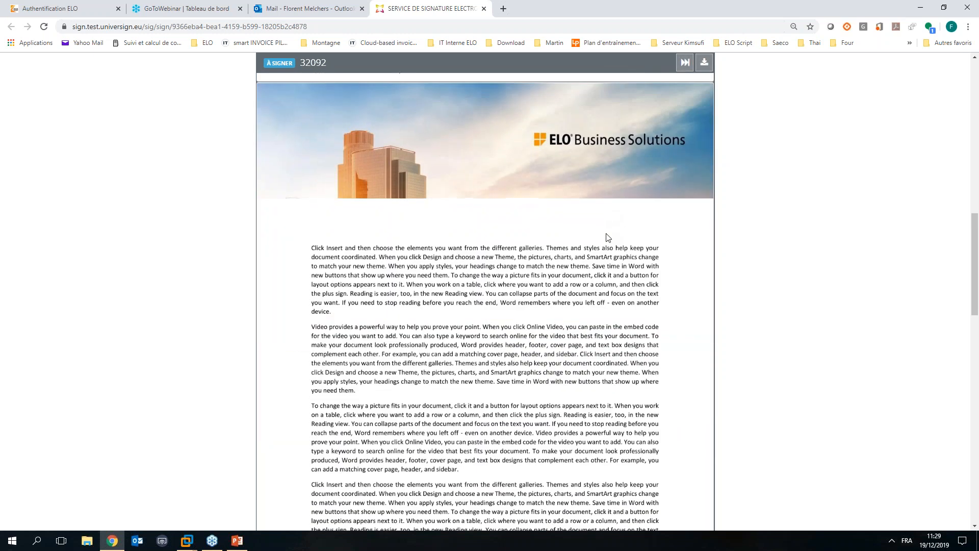
scroll(607, 237, "down", 15)
scroll(607, 237, "down", 10)
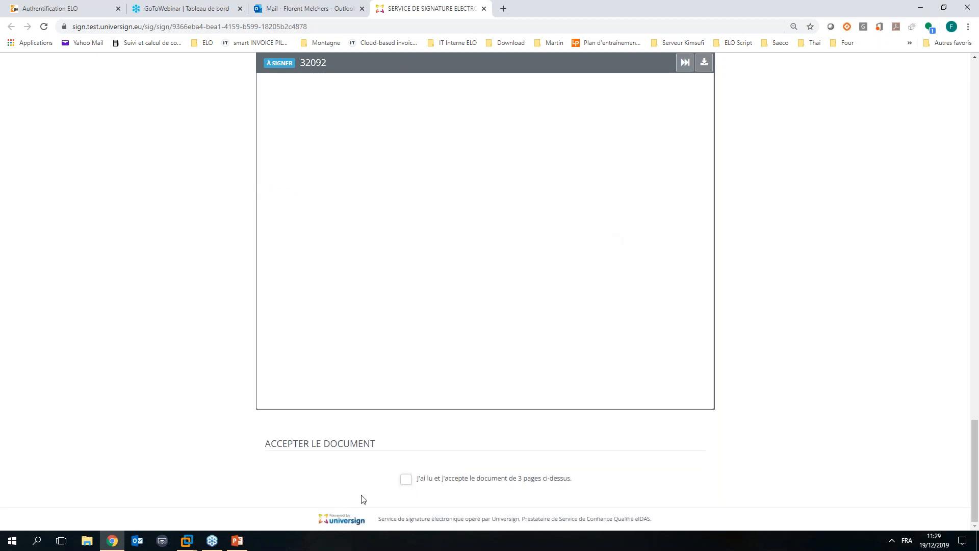
left_click(405, 480)
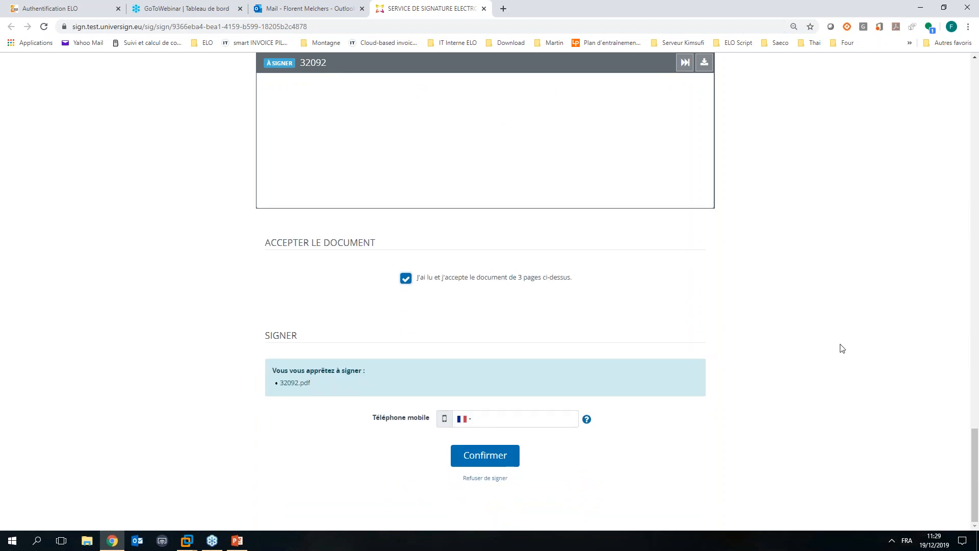
Enter the signatory's mobile phone number and confirm it to request the SMS code
left_click(539, 417)
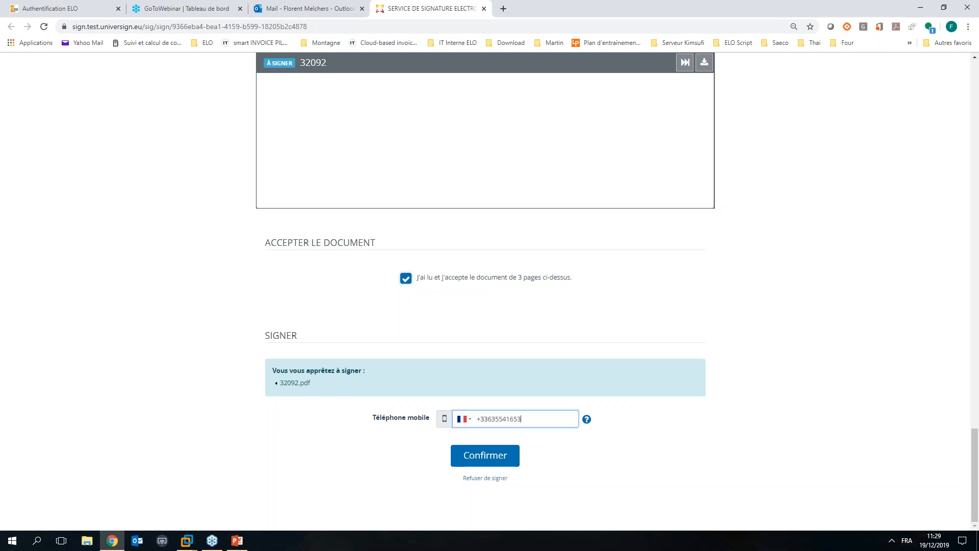
left_click(493, 455)
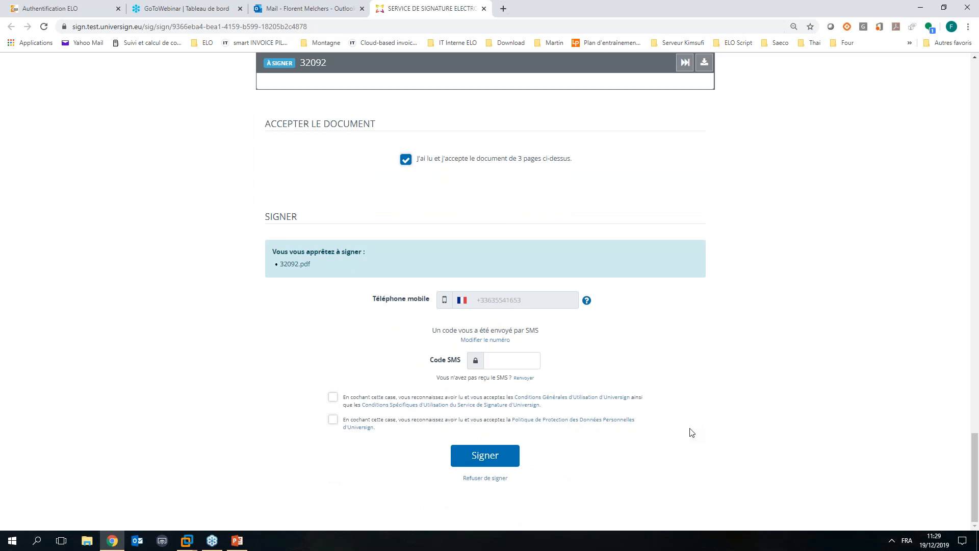
Enter the SMS verification code, accept the terms of use and the personal data policy, and sign the contract
left_click(524, 368)
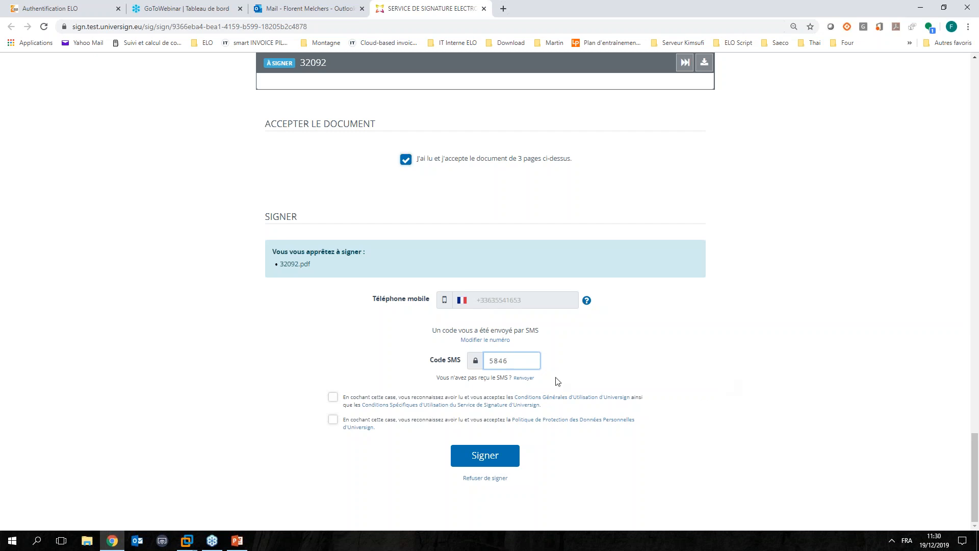
left_click(333, 397)
left_click(332, 422)
left_click(468, 460)
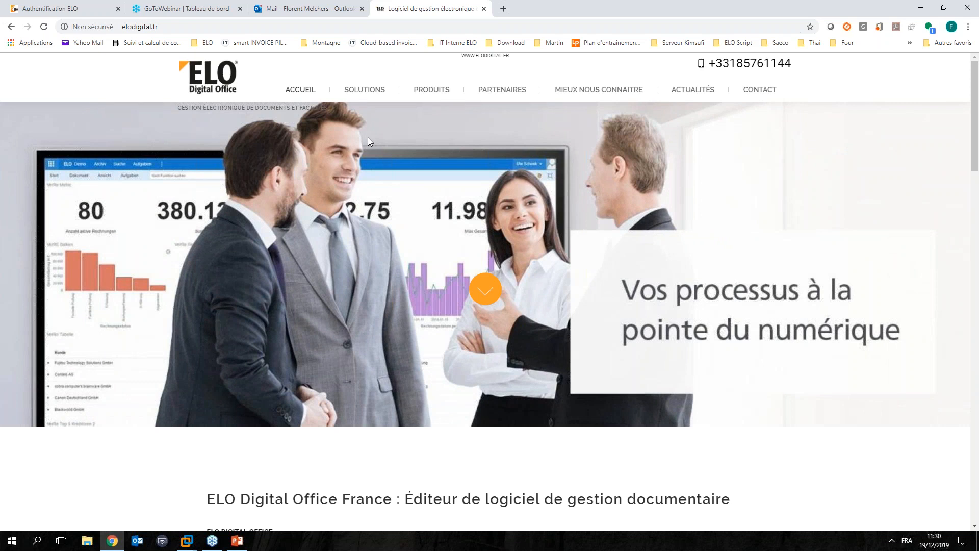
Open the newest Service de signature e-mail in Outlook, then download and open its signed attachment 32092.pdf
left_click(288, 14)
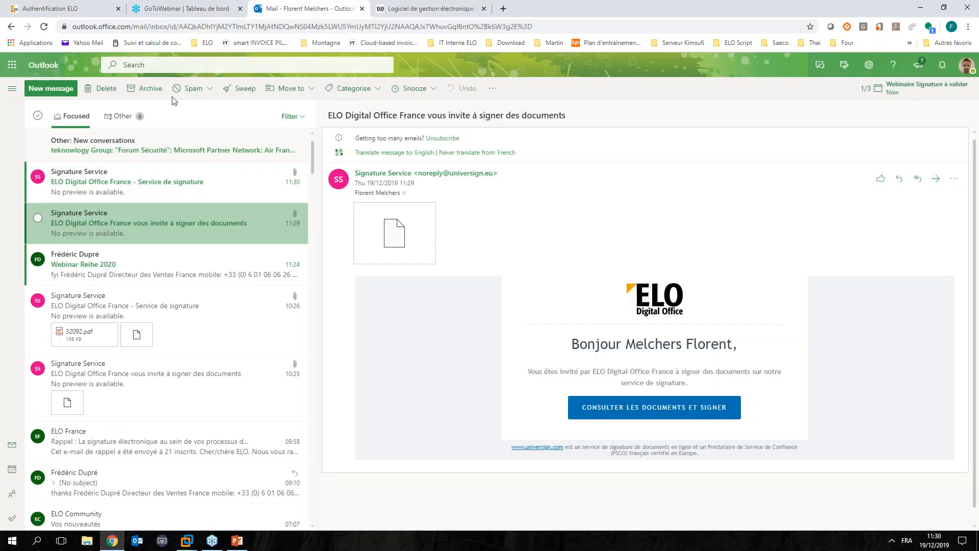
left_click(106, 183)
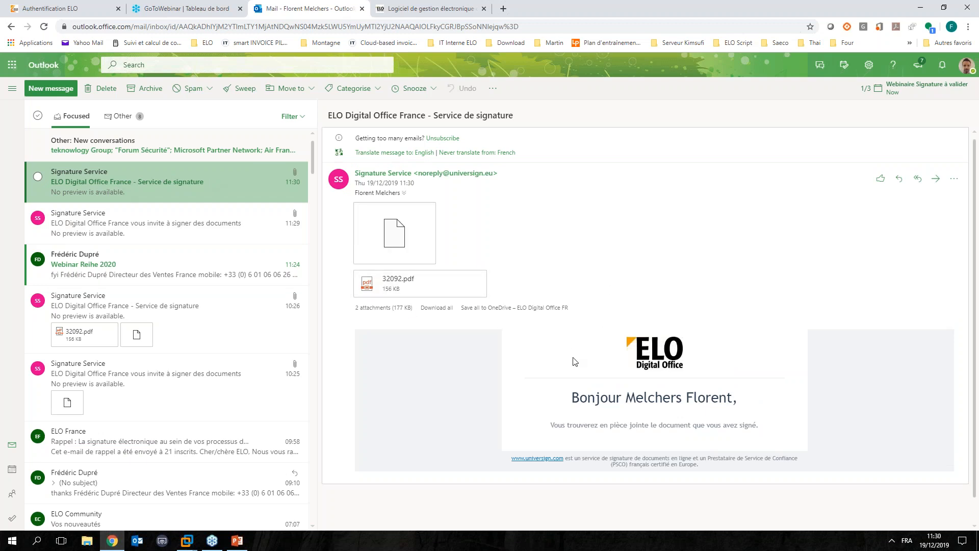
left_click(431, 289)
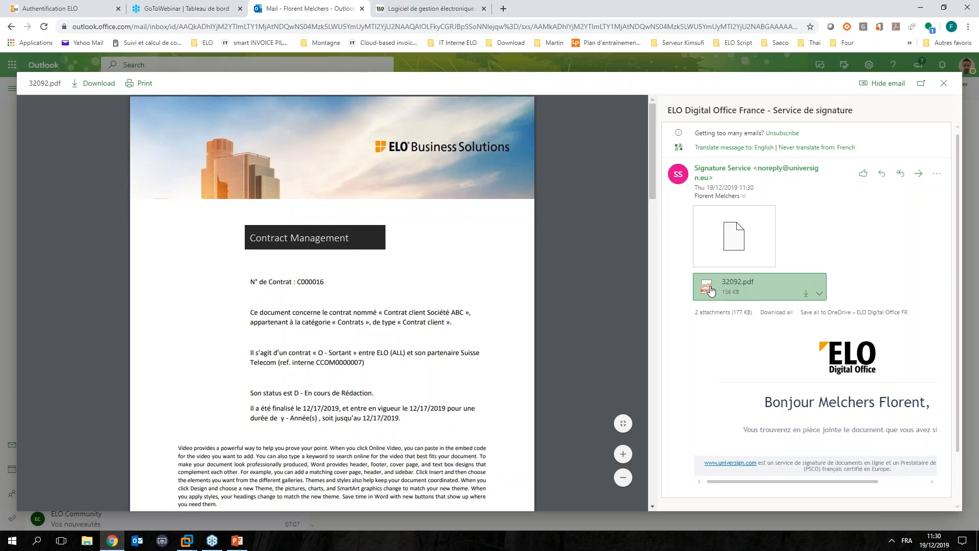
left_click(805, 293)
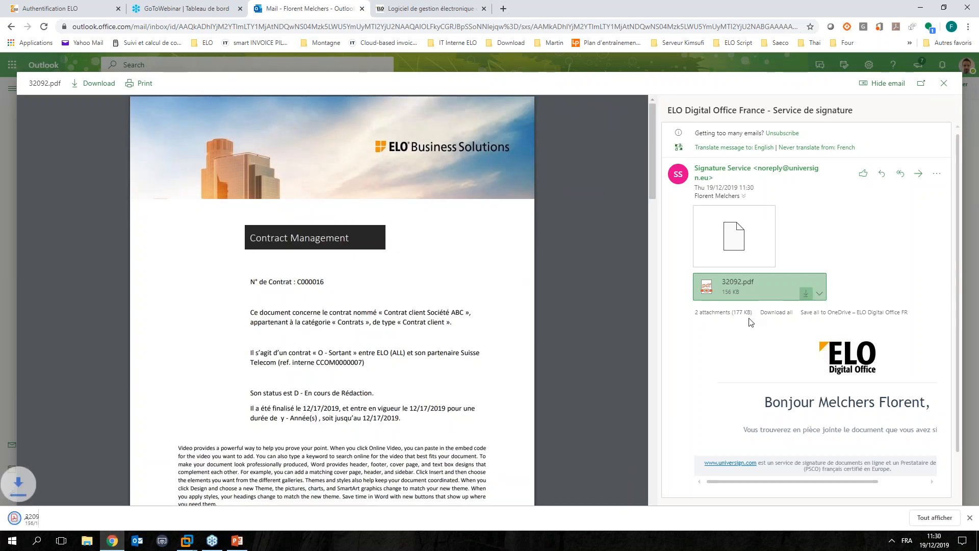
left_click(61, 518)
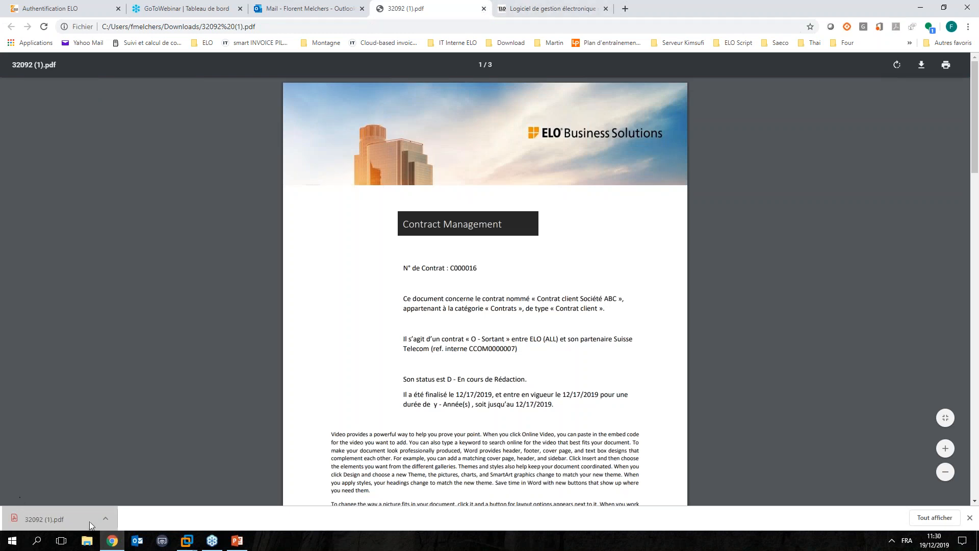
left_click(106, 519)
left_click(147, 479)
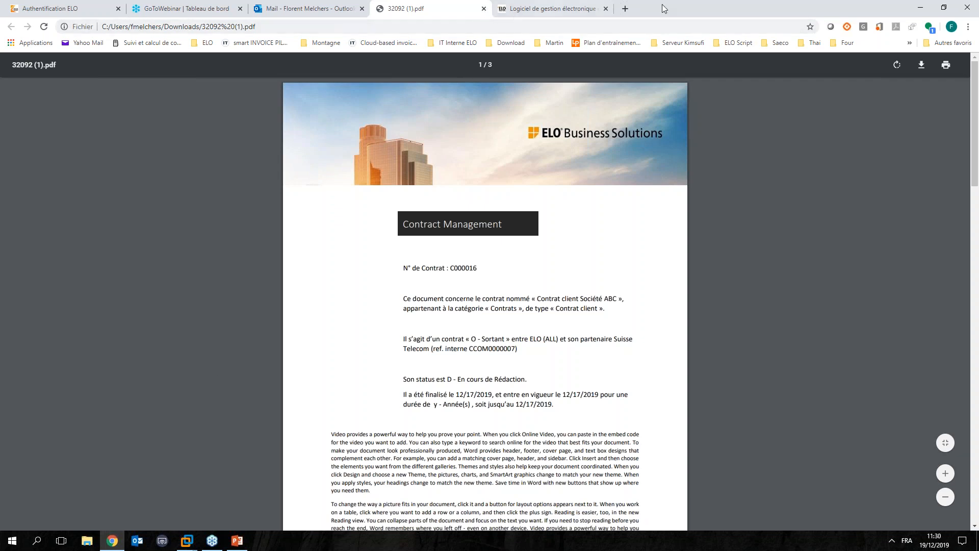
Return to ELO, review the existing versions of Demo Contrat VF with their comments, and view the PDF in Acrobat Reader
left_click(920, 8)
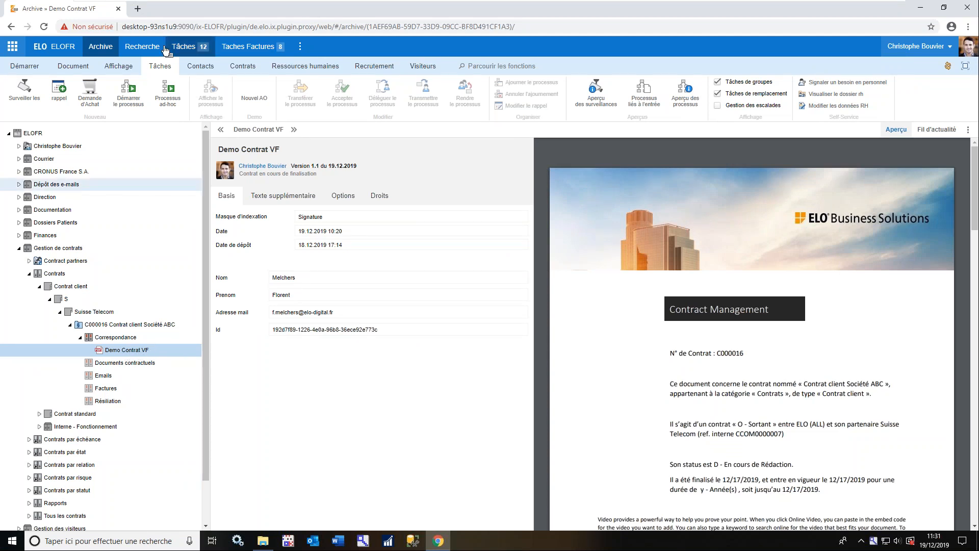
left_click(71, 66)
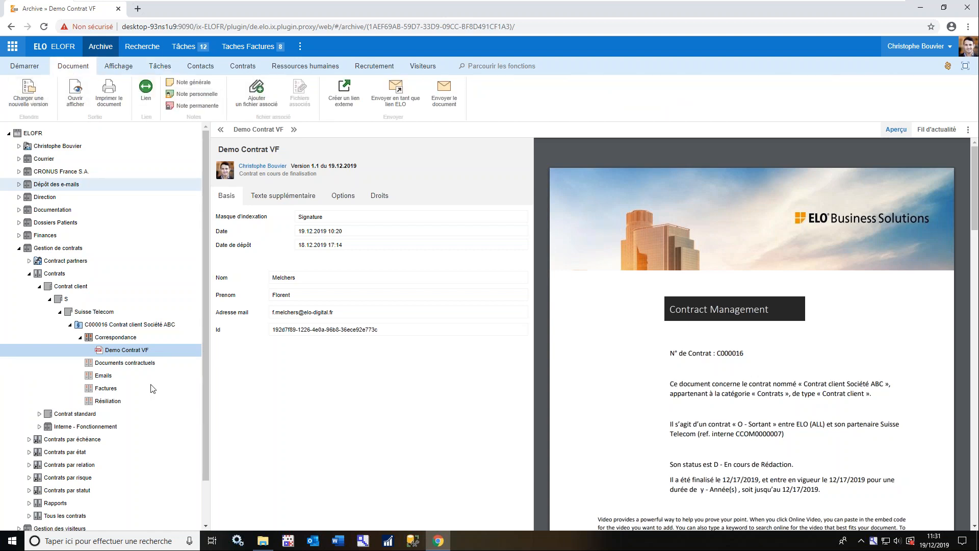
right_click(149, 350)
left_click(153, 362)
left_click_drag(447, 348, 505, 352)
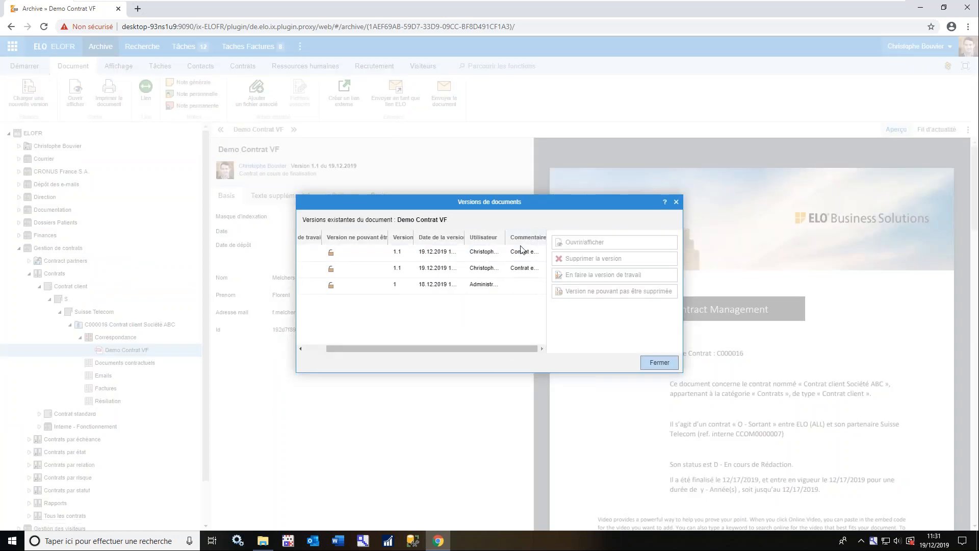
left_click(657, 363)
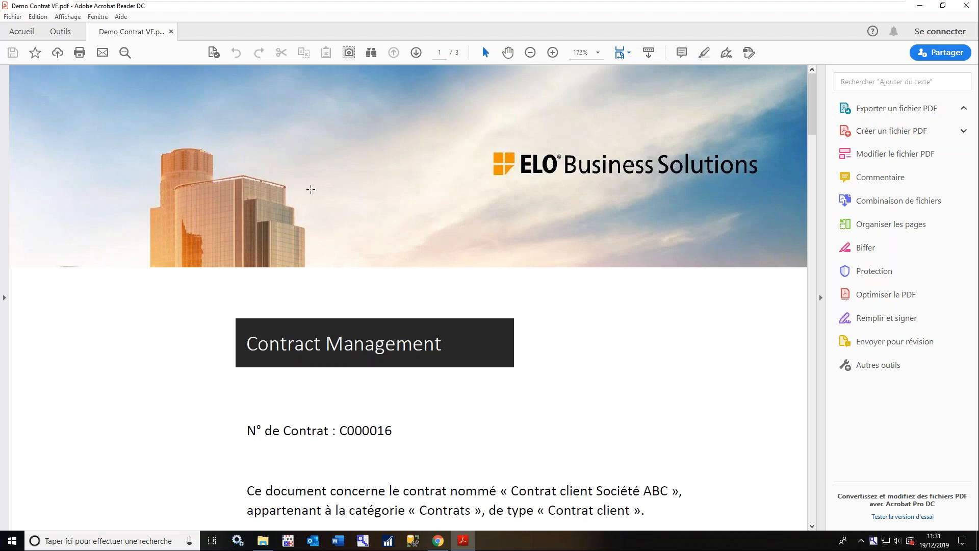
left_click(917, 6)
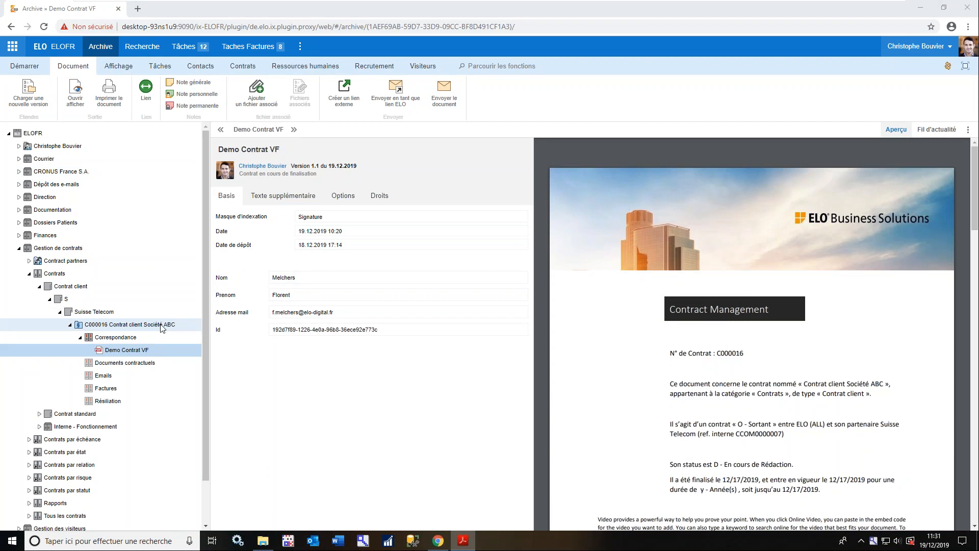
Examine the Signature de contrat process diagram linked to Demo Contrat VF through to the Retour Signature stage
left_click(157, 69)
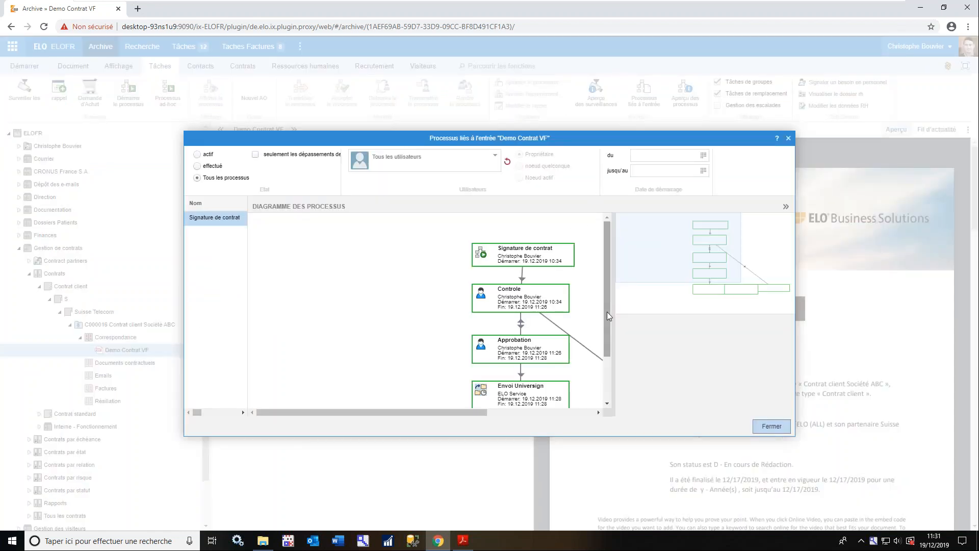
left_click_drag(609, 311, 611, 347)
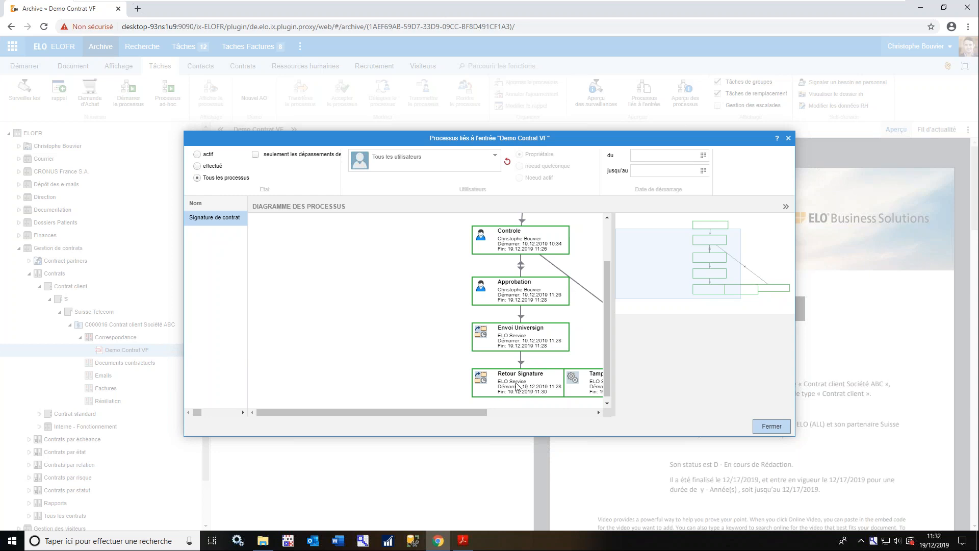
left_click(770, 426)
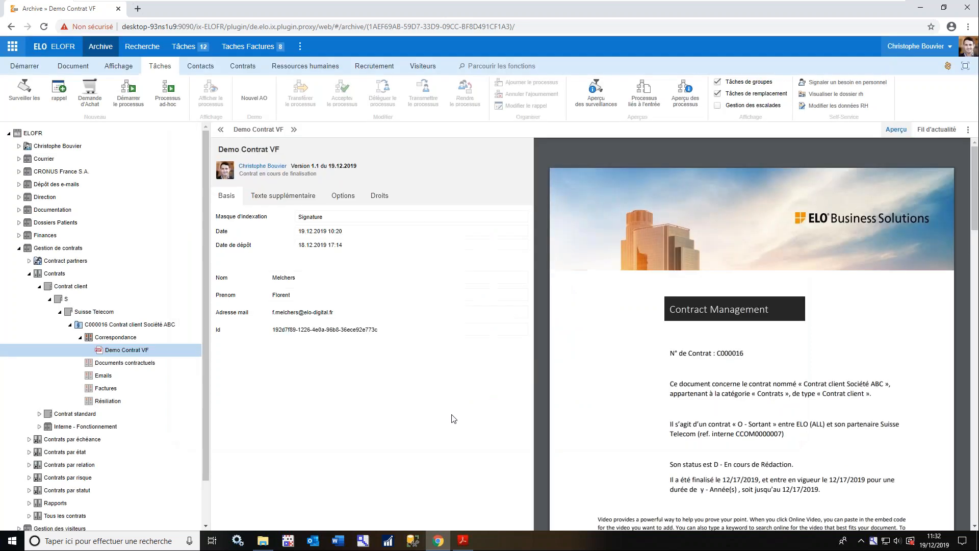
Reload the ELO archive and open Demo Contrat VF from Correspondance for viewing in Acrobat Reader
key("F5")
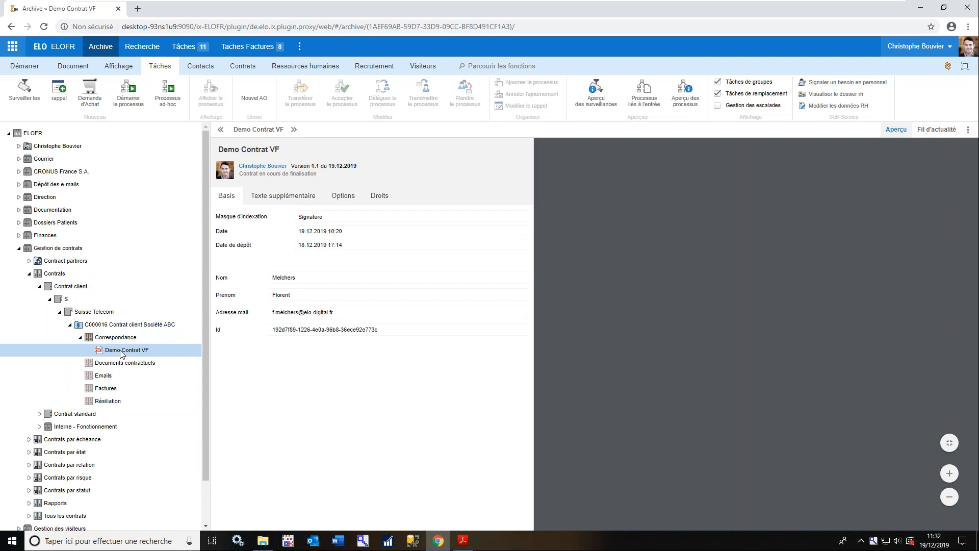
right_click(130, 350)
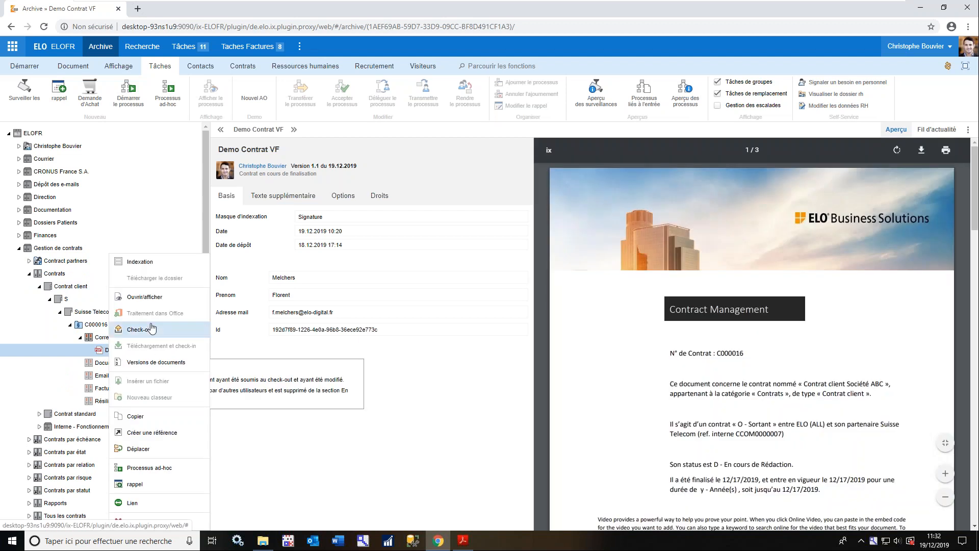
left_click(144, 296)
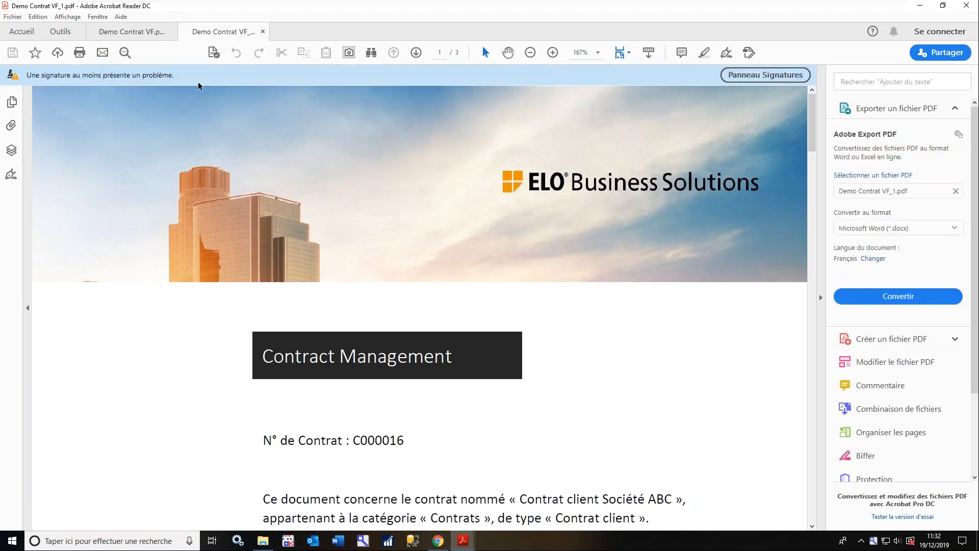
Inspect the Universign signature's validity information and signature details in the signed PDF, then close all open PDFs
left_click(754, 75)
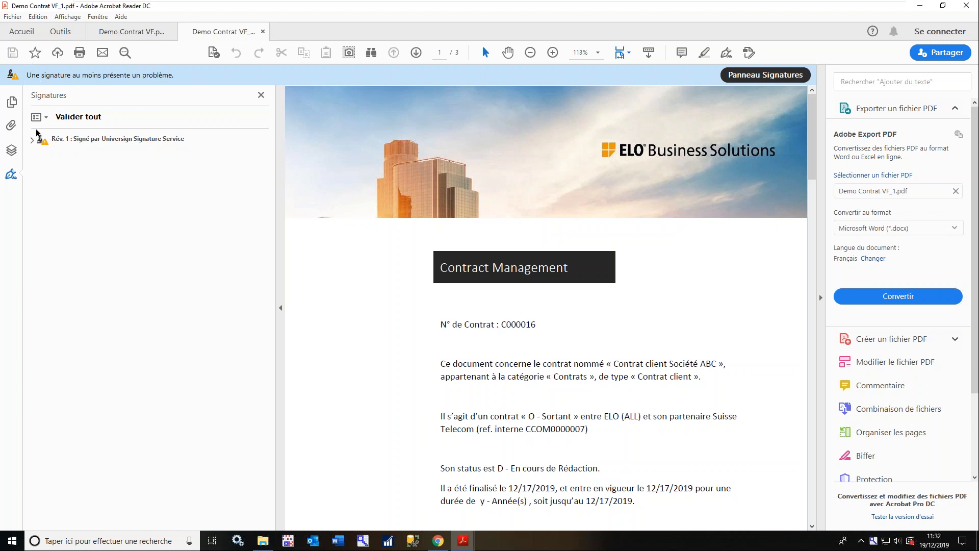
left_click(32, 142)
left_click(92, 212)
left_click(48, 210)
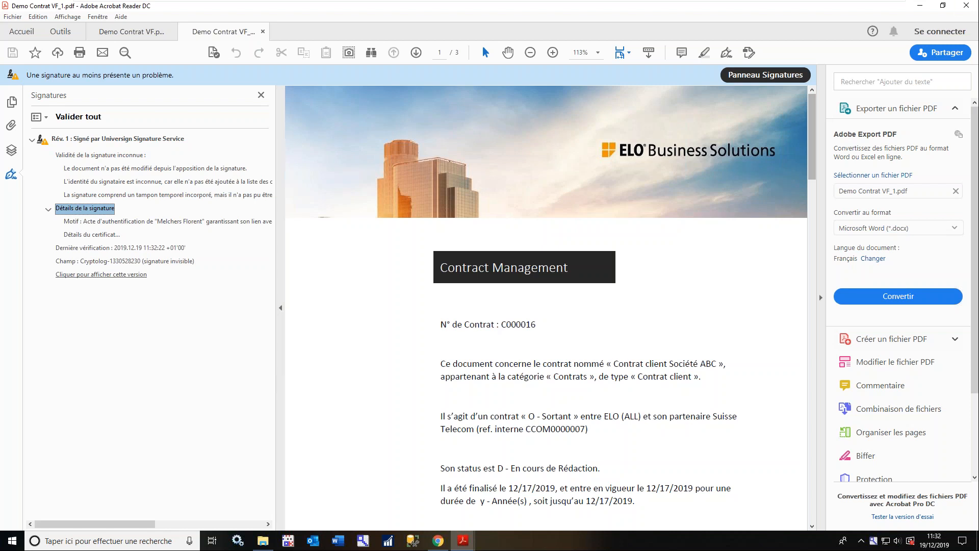
left_click(965, 10)
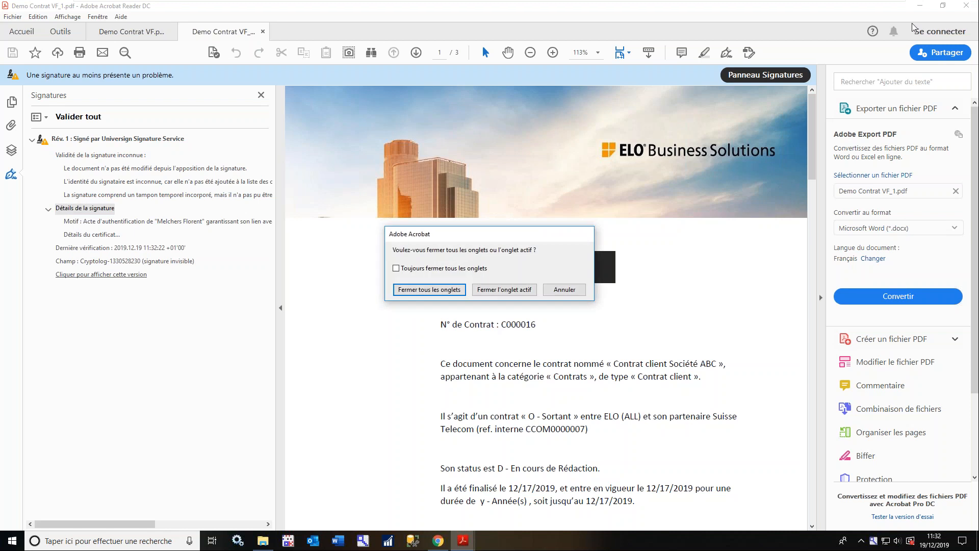
left_click(417, 287)
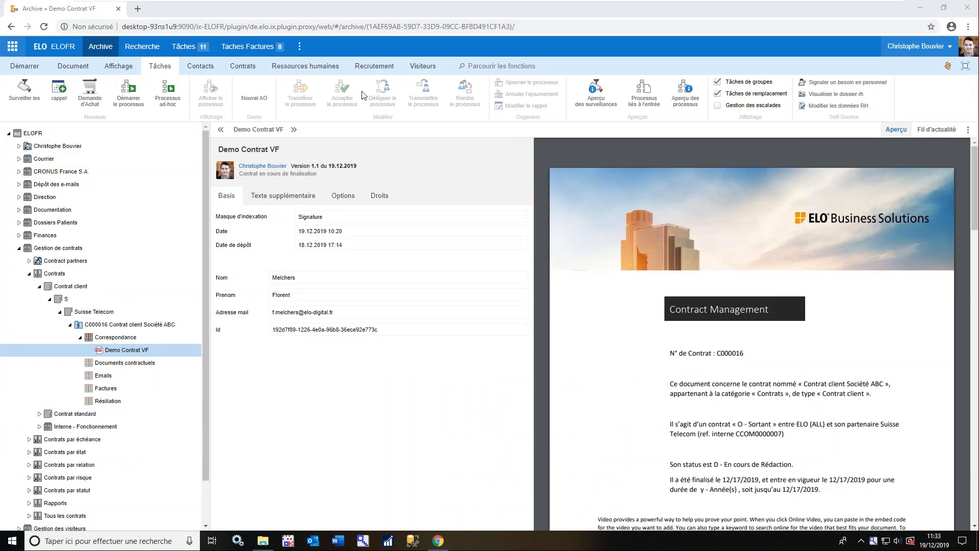
Switch to the Webinaire Universign ELO presentation in PowerPoint, start the slide show from slide 13, and advance to slide 14
mouse_move(898, 4)
left_click(867, 8)
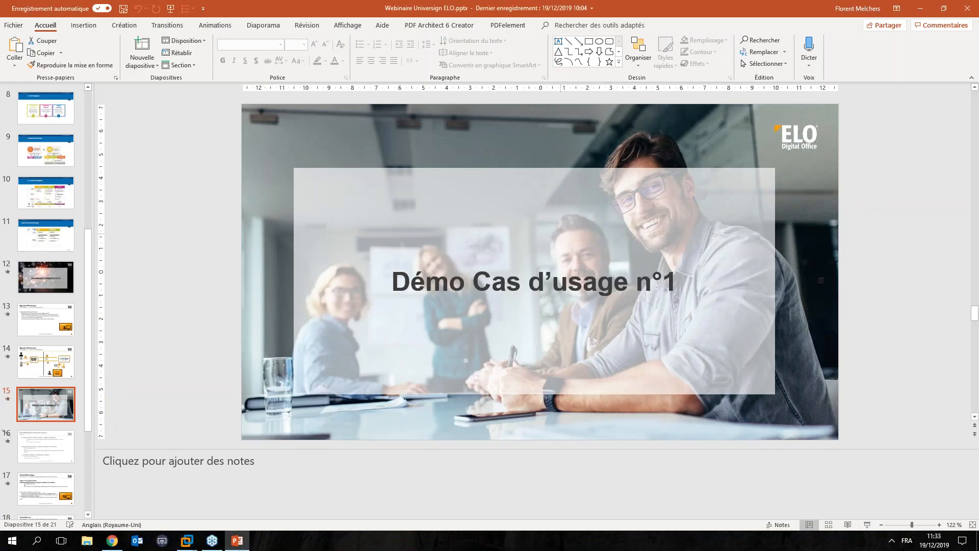
left_click(31, 319)
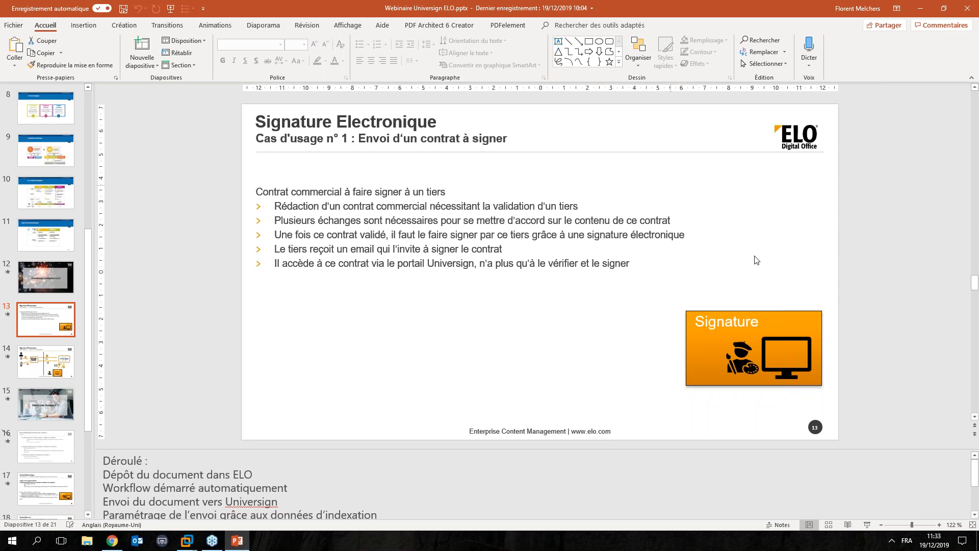
left_click(868, 525)
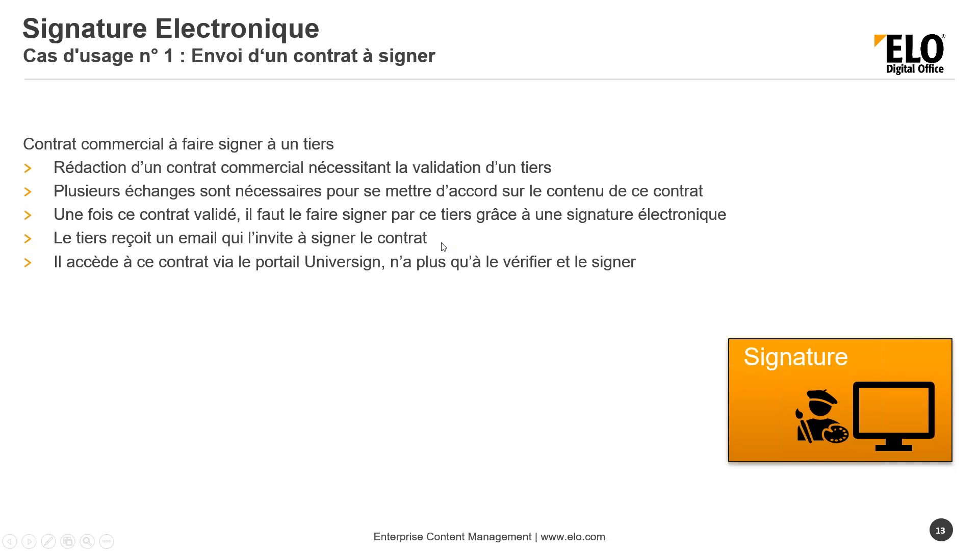
left_click(444, 247)
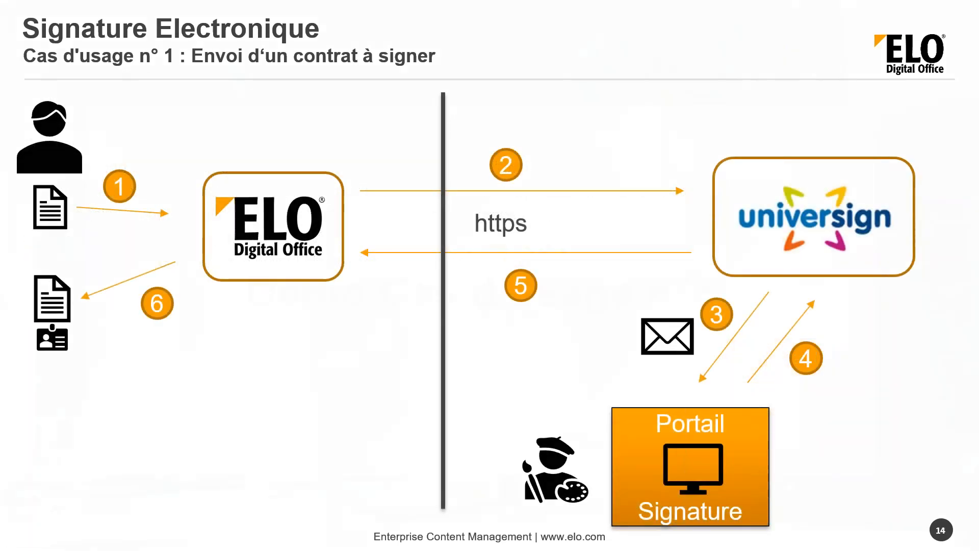